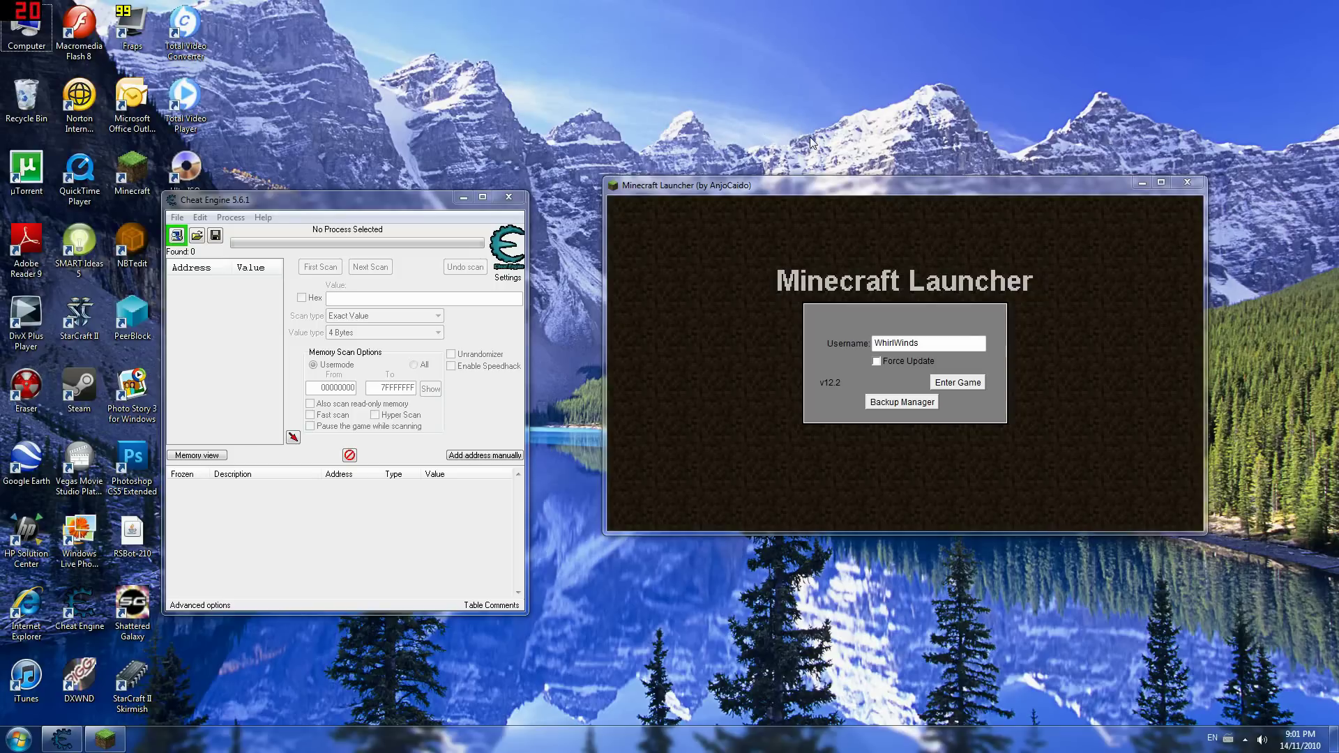
- Position the Cheat Engine window beside the Minecraft launcher so that the two windows do not overlap
left_click_drag(413, 199, 548, 196)
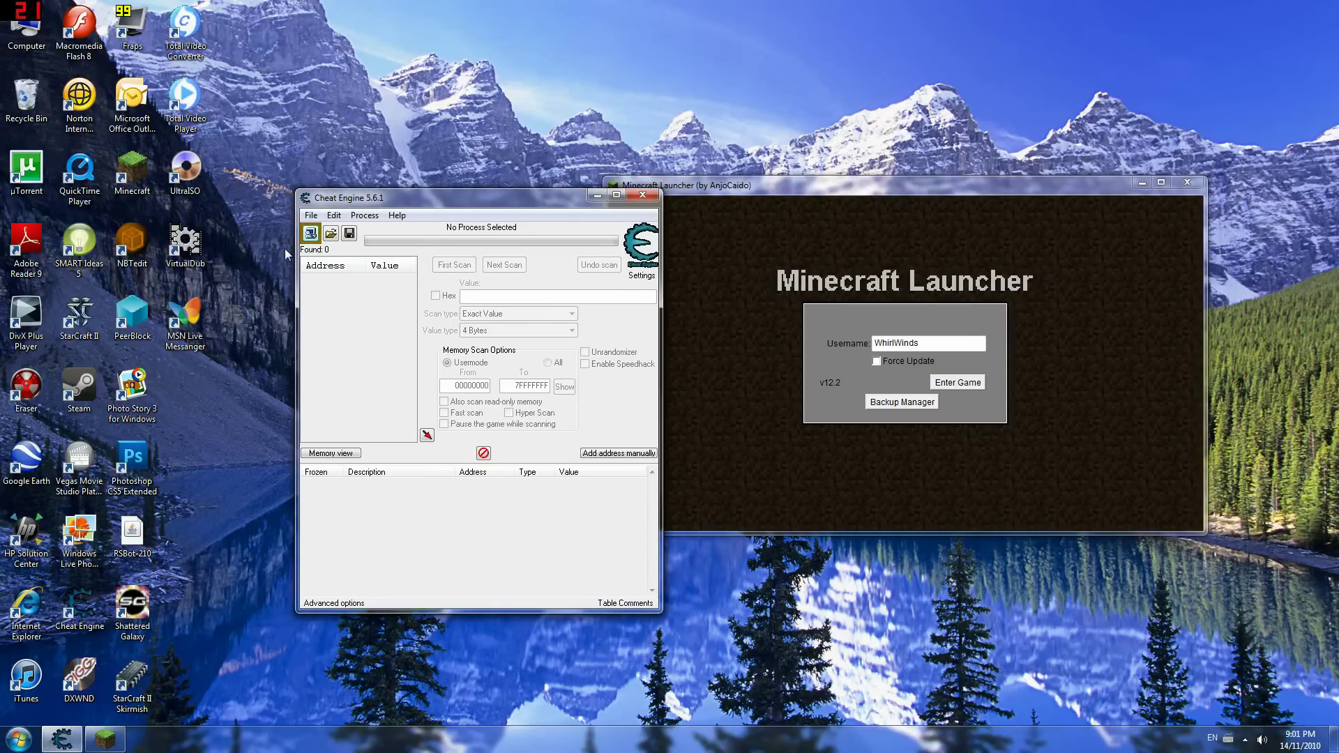
left_click(139, 244)
left_click(488, 157)
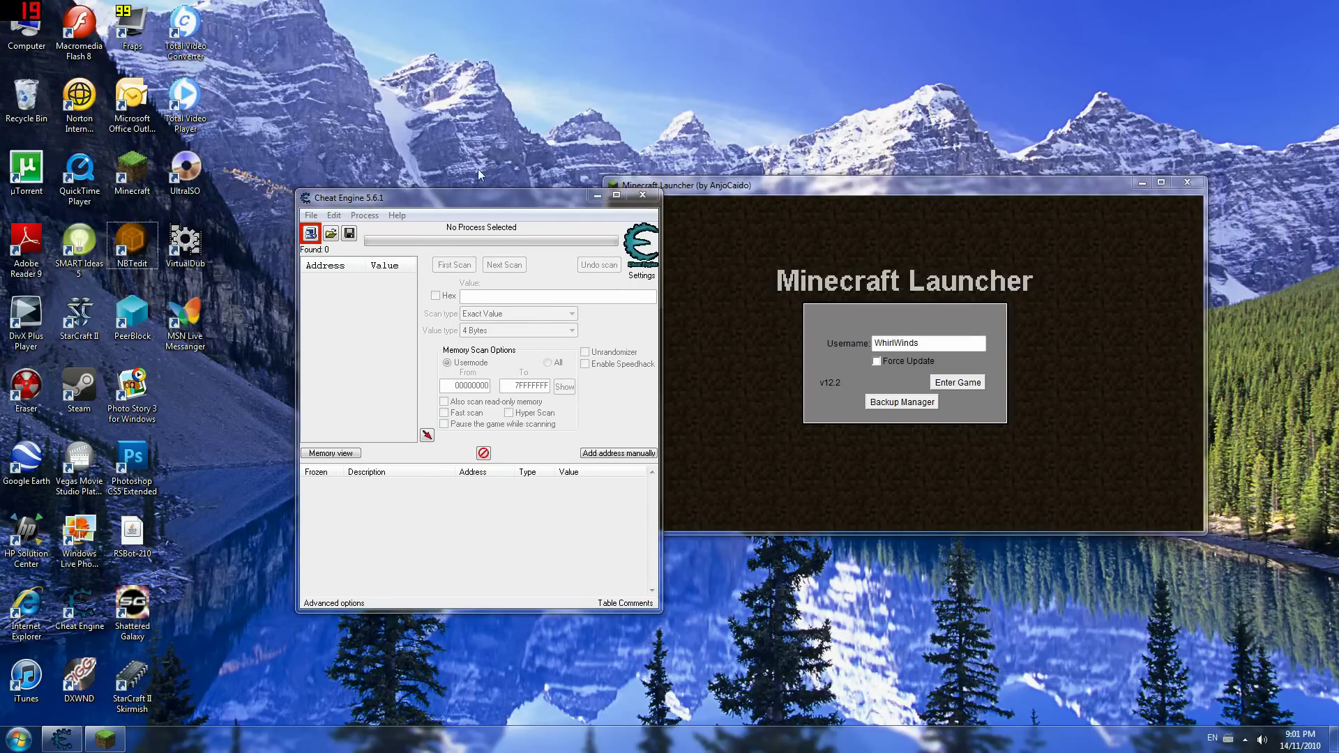
left_click_drag(452, 98, 475, 133)
left_click_drag(494, 202, 411, 191)
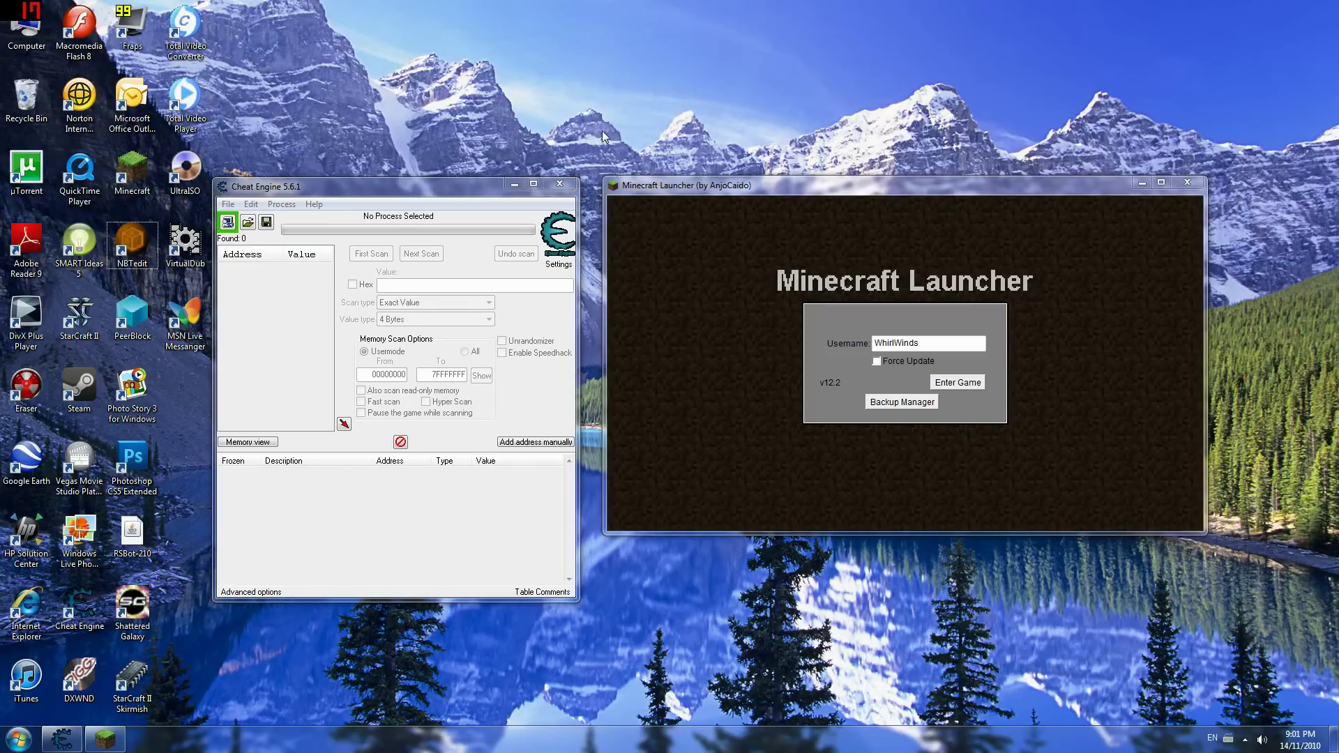
mouse_move(602, 131)
left_mouse_down()
mouse_move(349, 422)
mouse_move(237, 488)
mouse_move(184, 617)
mouse_move(215, 625)
mouse_move(199, 633)
left_mouse_up()
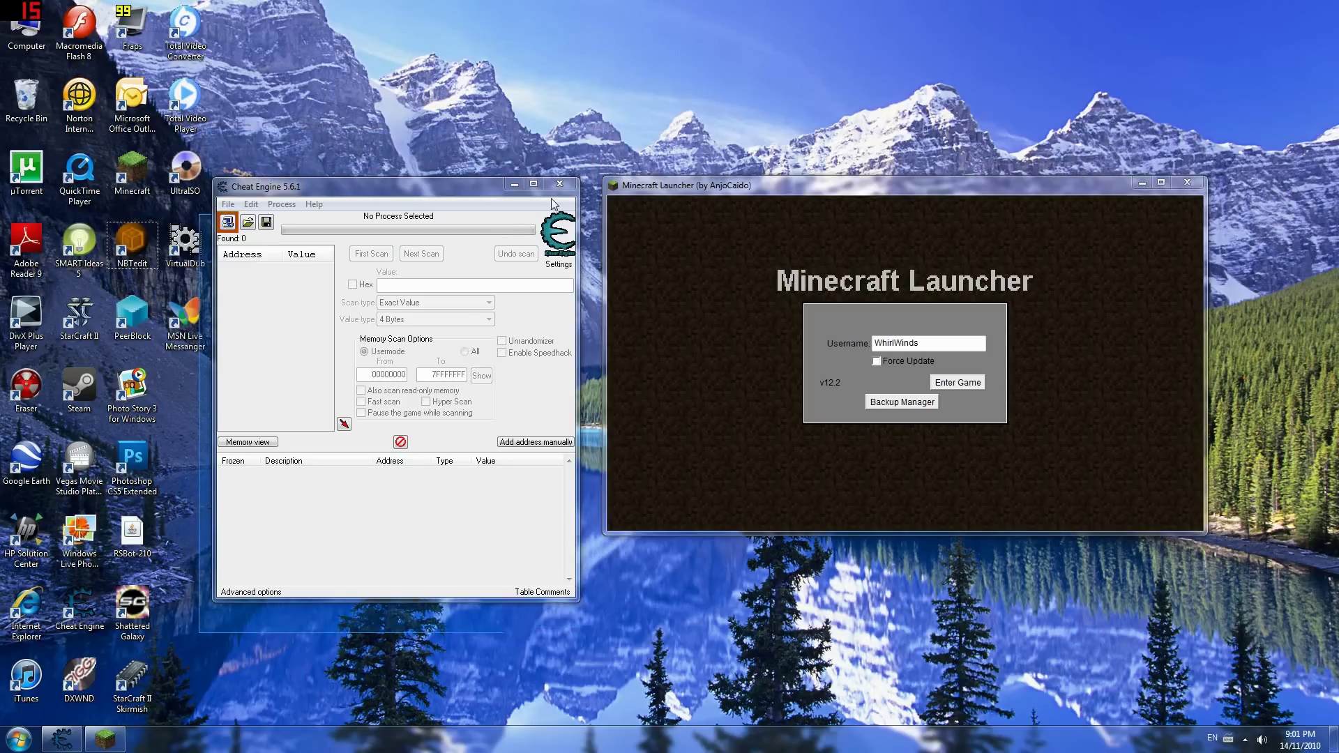
left_click_drag(553, 204, 604, 138)
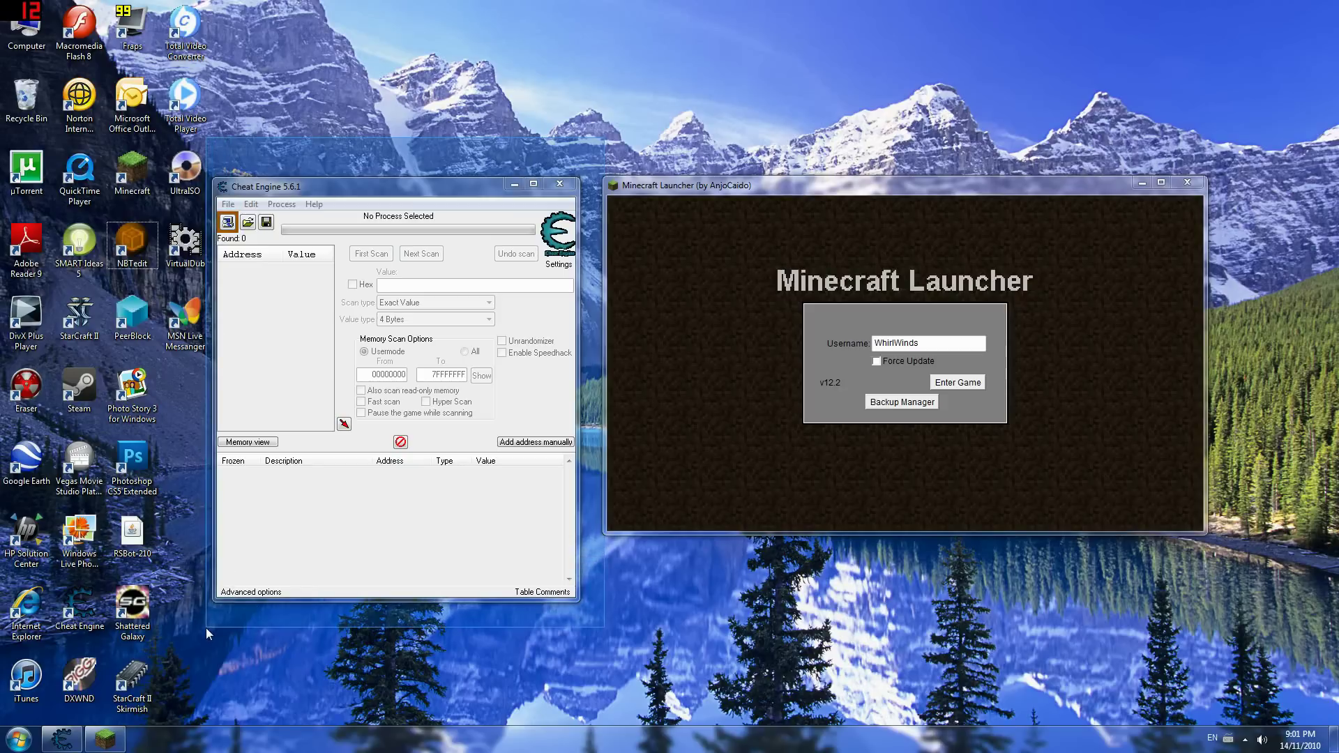
- Enter the game from the Minecraft launcher with the username already filled in
left_click(974, 386)
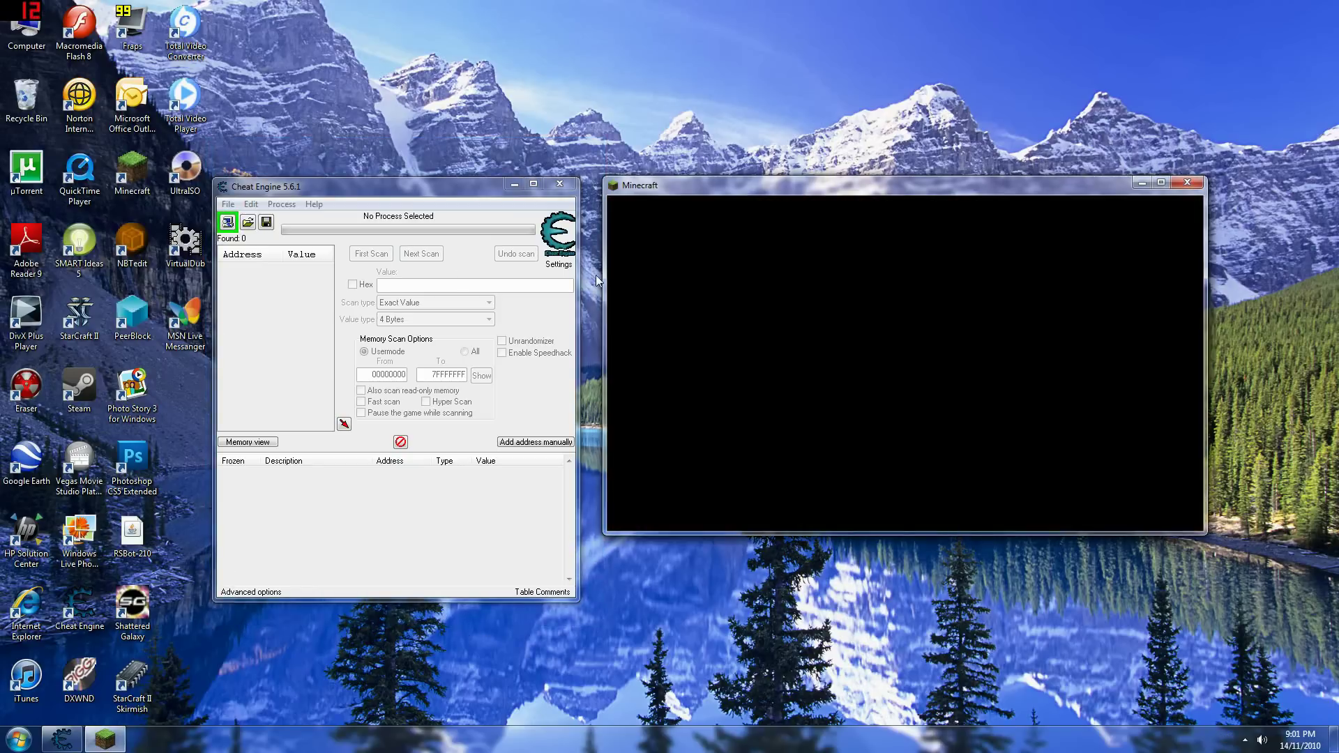
- Empty the Recycle Bin, permanently deleting the AVI file in it
right_click(21, 92)
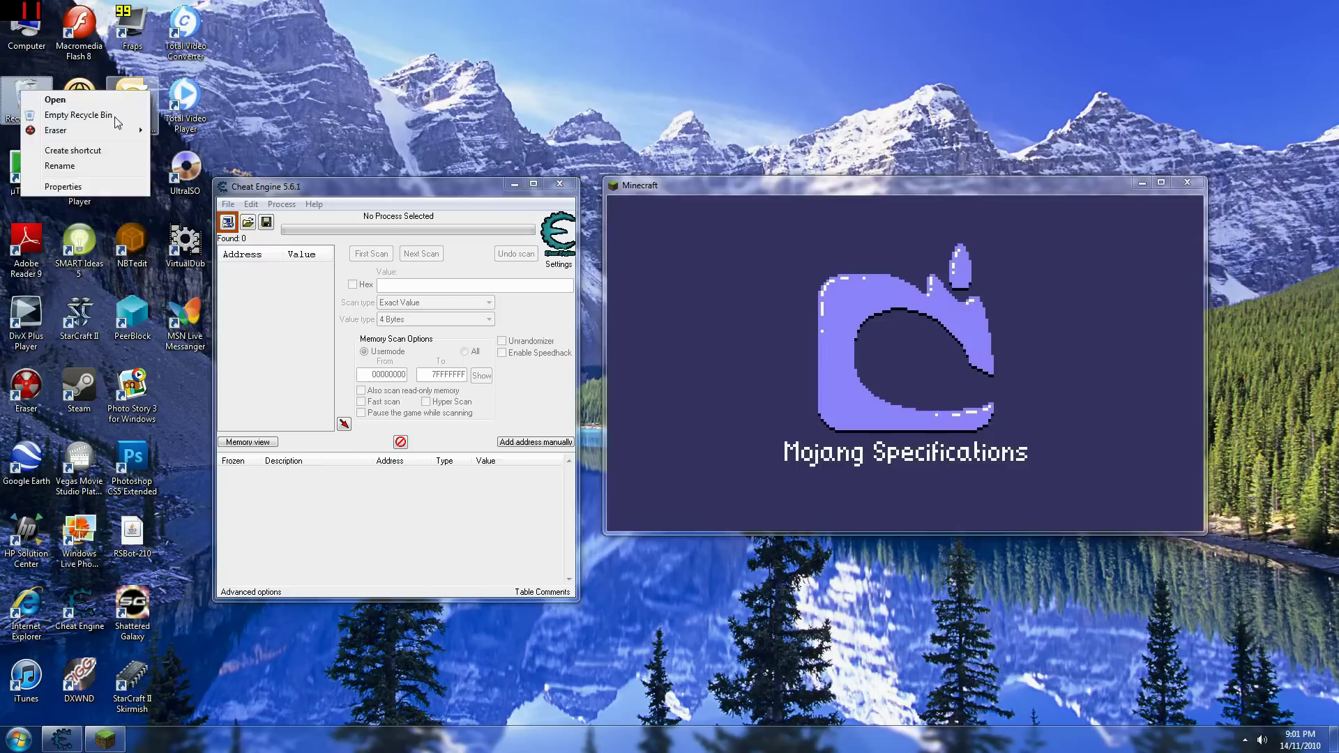
left_click(78, 115)
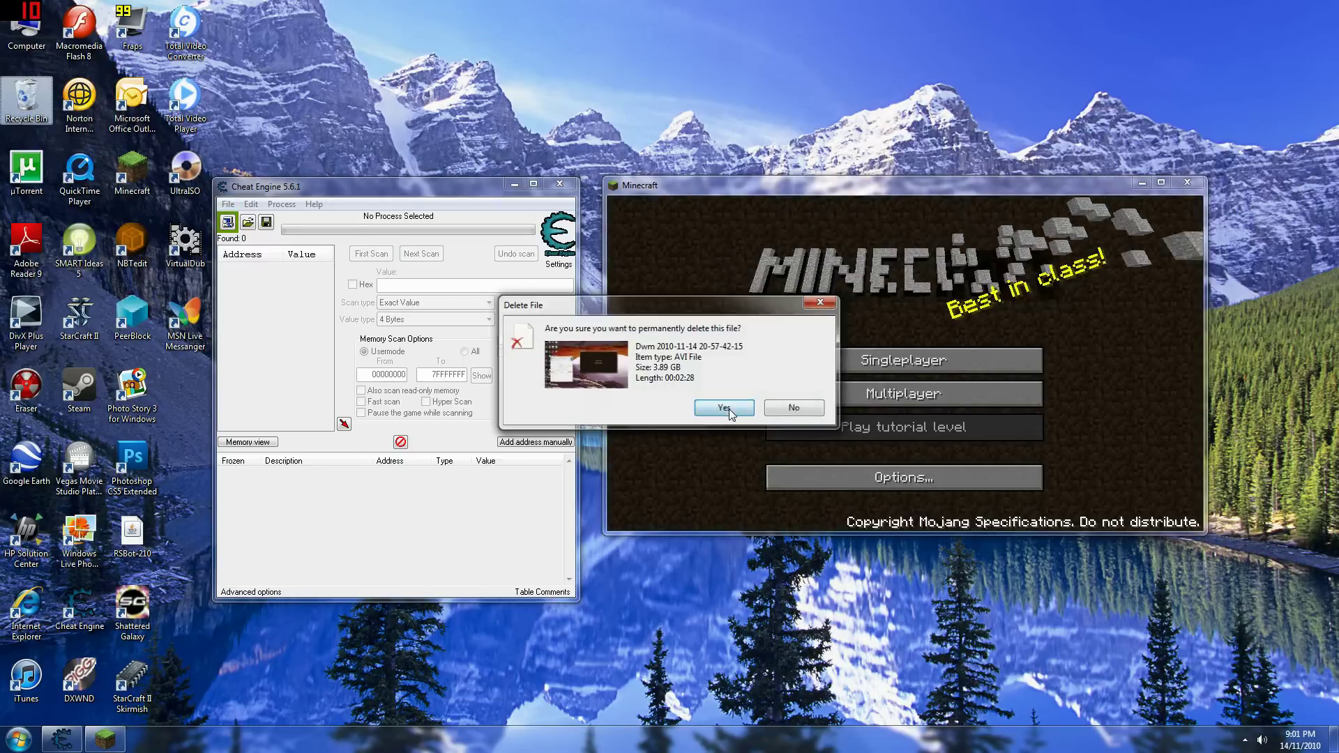
left_click(725, 408)
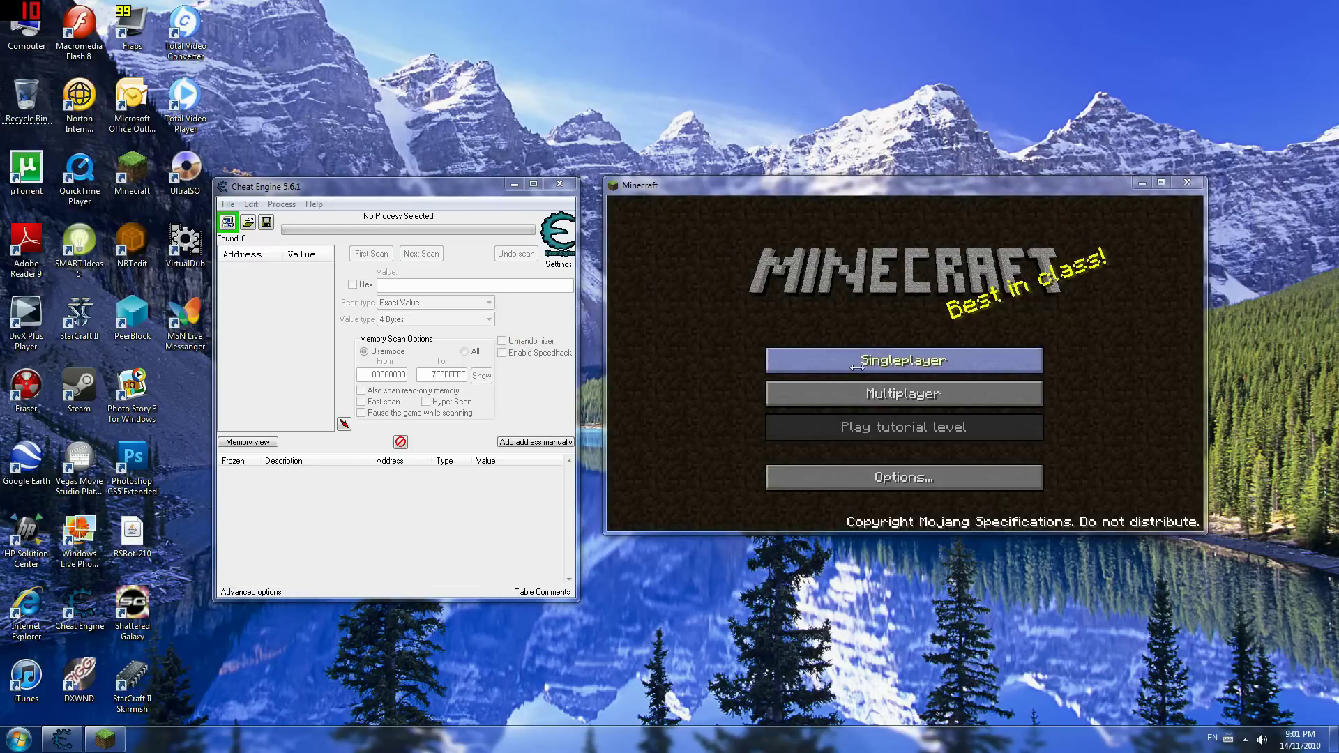
- Create a new singleplayer world in the first empty slot, directly below World 1
left_click(889, 364)
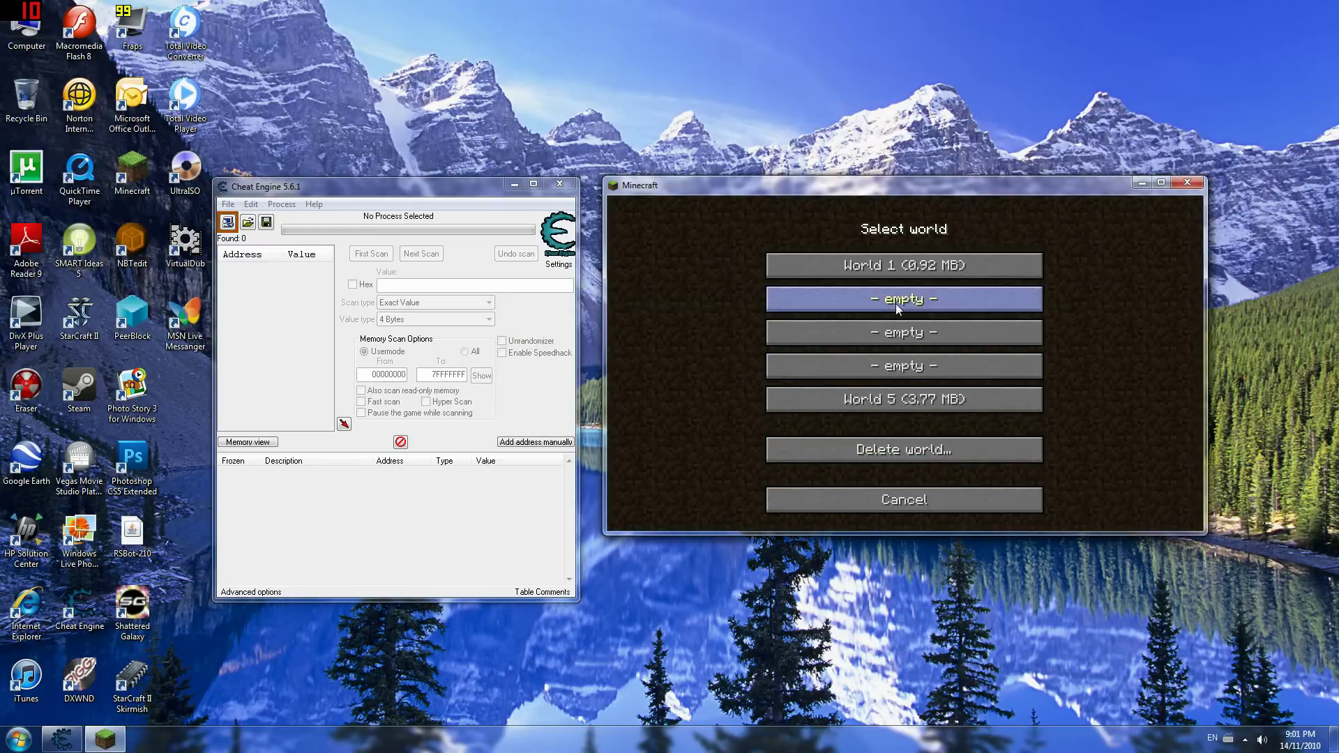
left_click(896, 305)
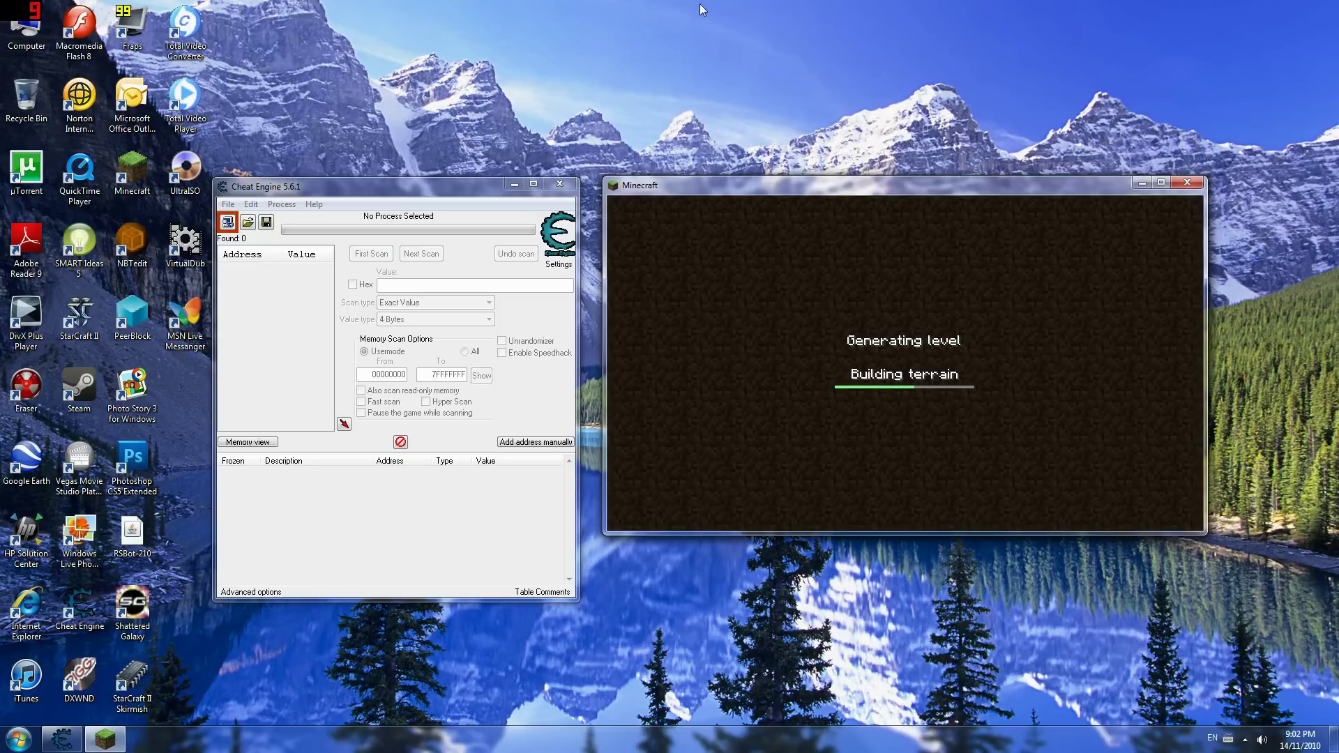
left_click_drag(294, 190, 295, 186)
left_click(349, 112)
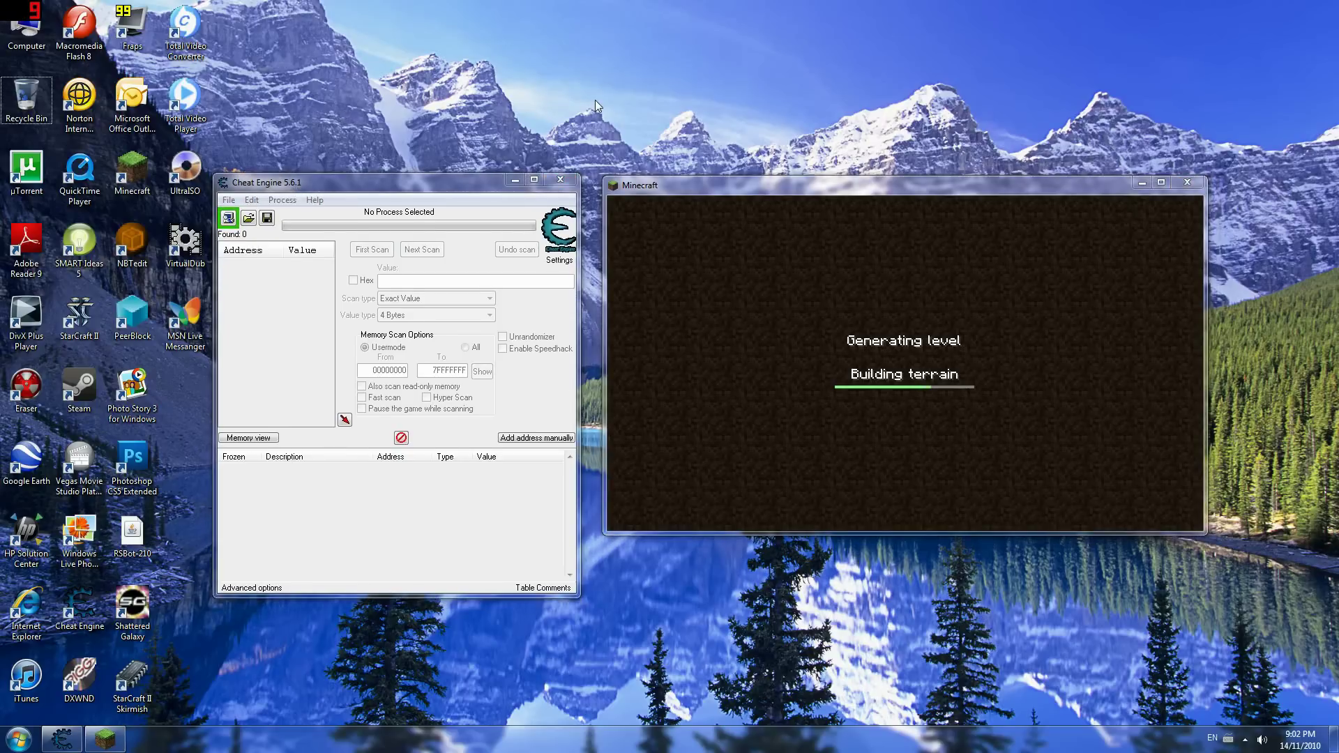
left_click_drag(603, 100, 165, 495)
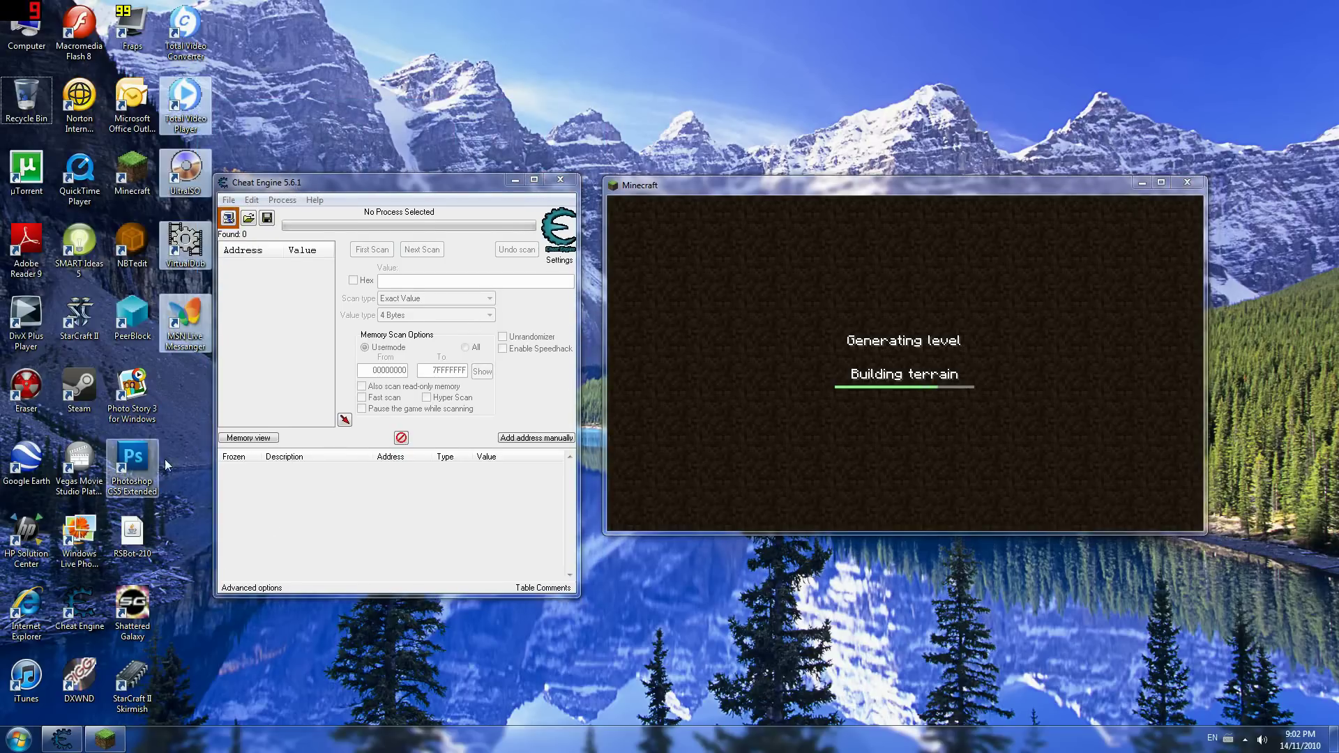
left_click(180, 370)
left_click(136, 264)
left_click_drag(194, 635, 604, 153)
left_click(601, 153)
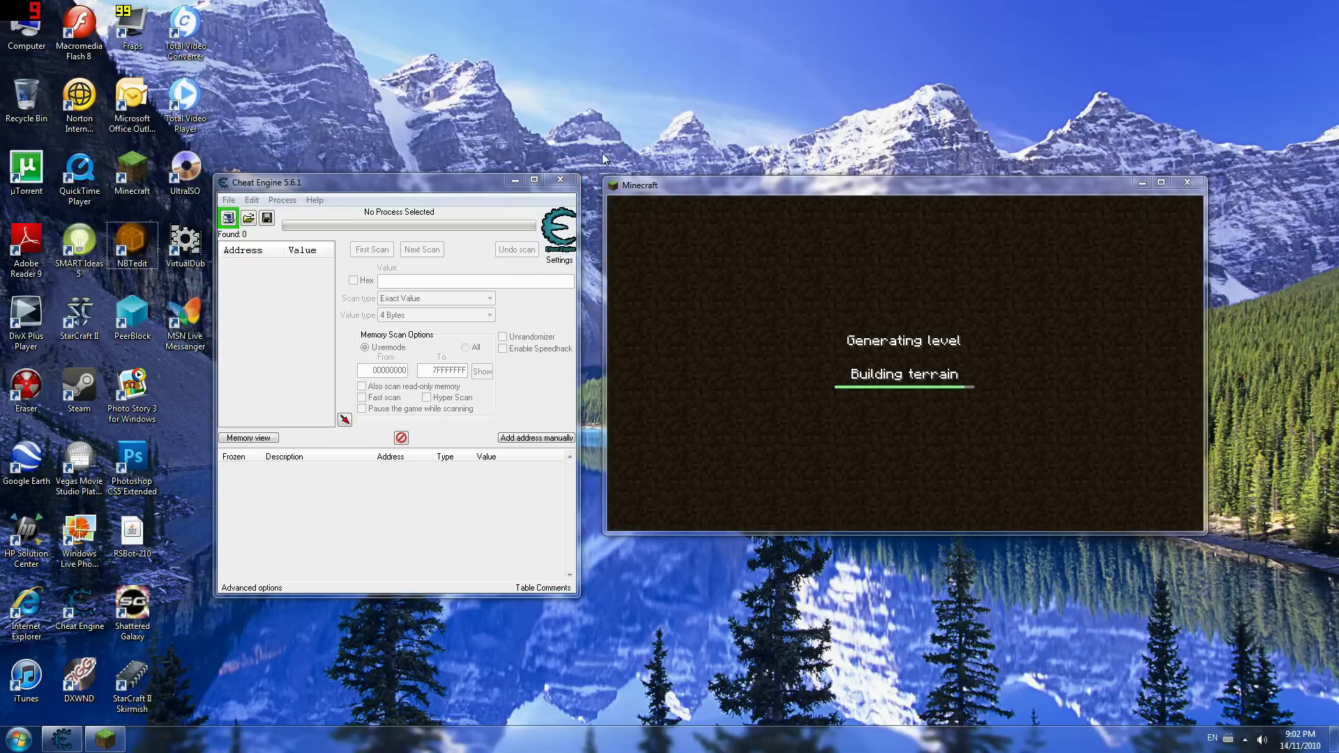
- Shift the Minecraft window slightly farther away from the Cheat Engine window
left_click_drag(743, 181, 762, 174)
left_click_drag(561, 115, 562, 144)
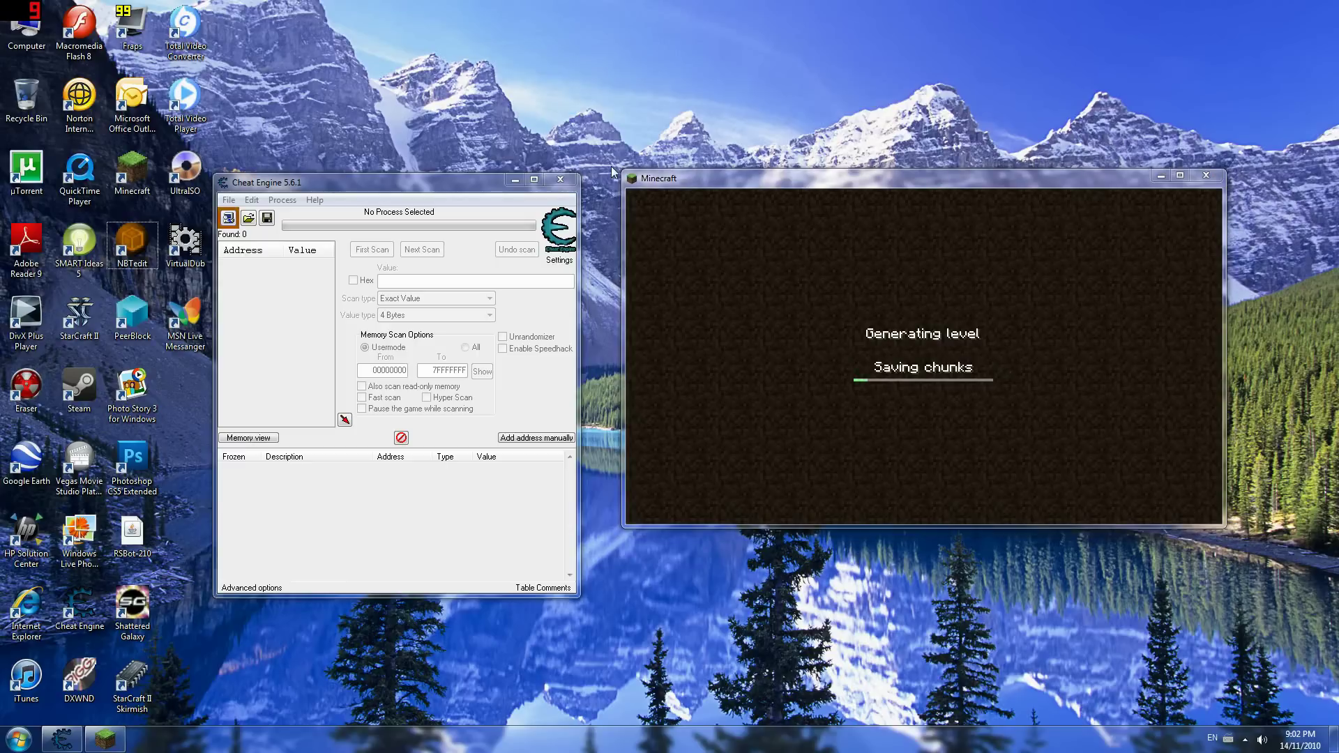
- Dig up blocks at the grassy edge of the beach and collect four dirt blocks in the first hotbar slot
left_click(965, 304)
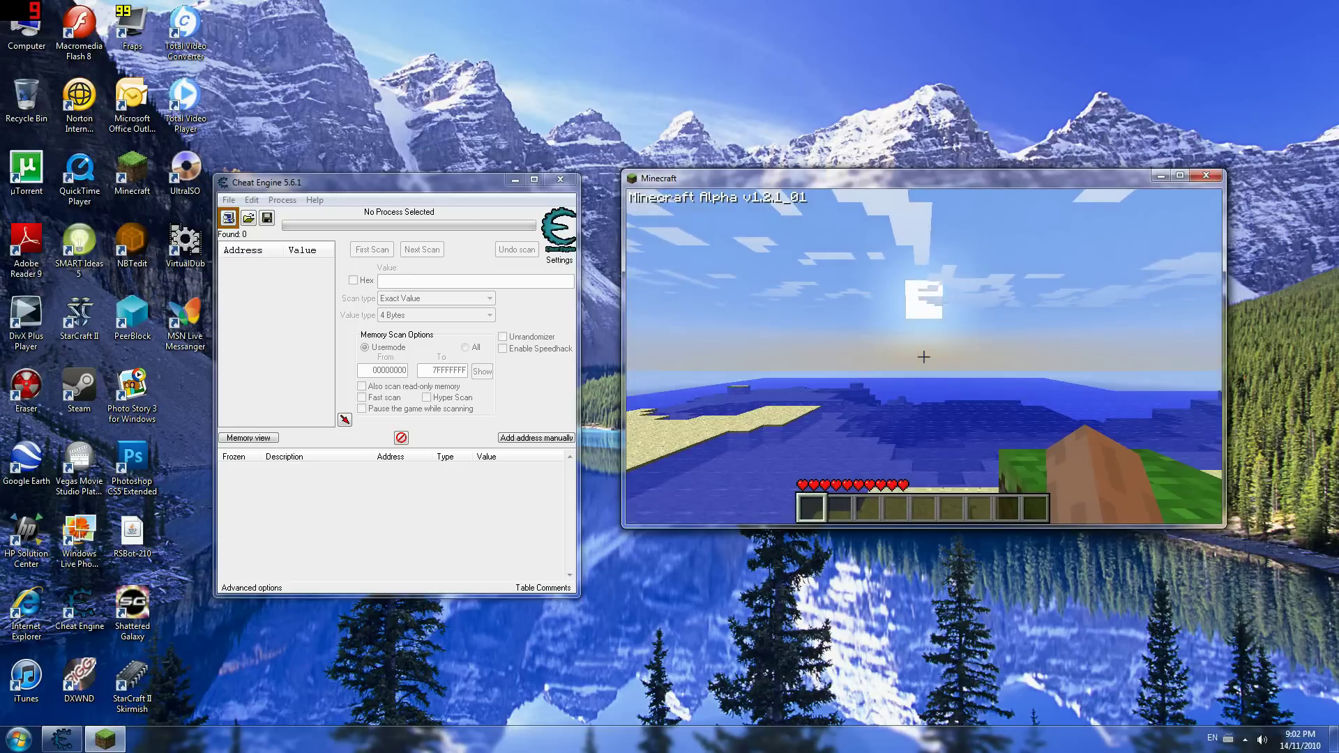
mouse_move(923, 357)
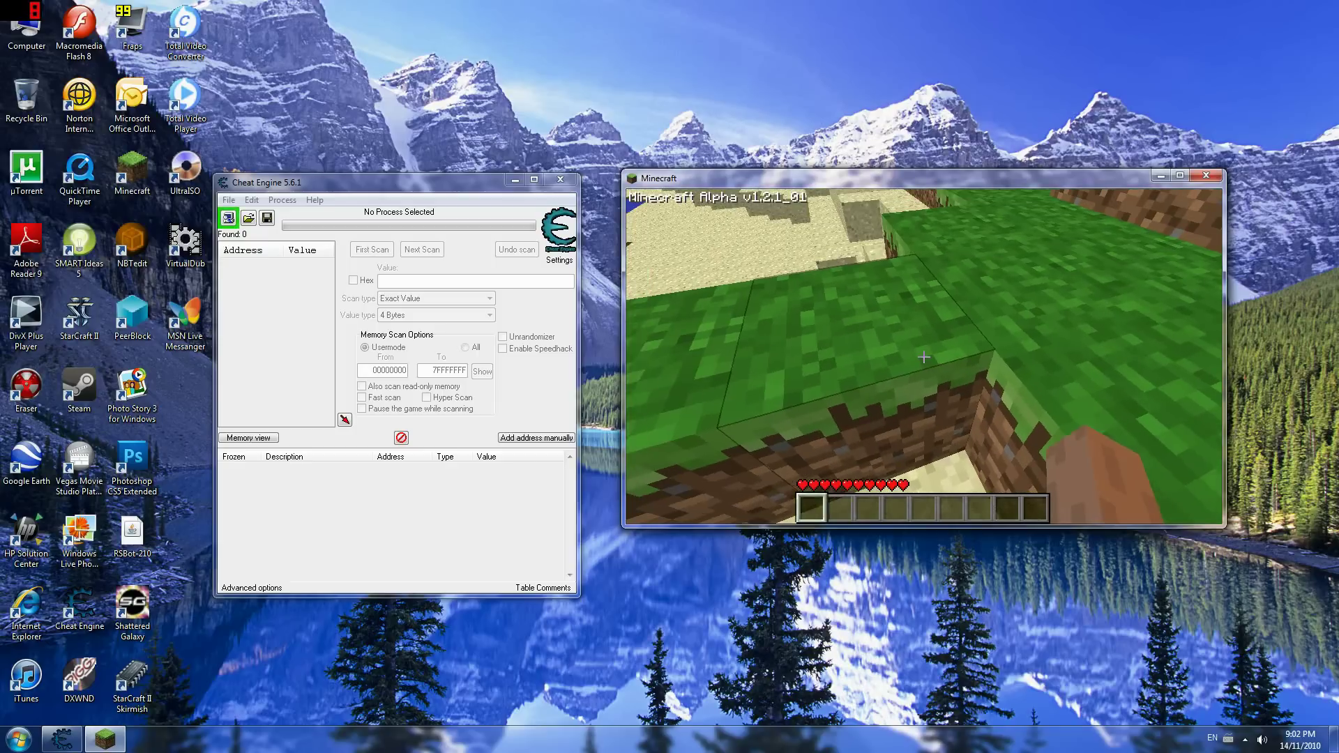
left_click(923, 356)
left_click_drag(923, 356, 923, 356)
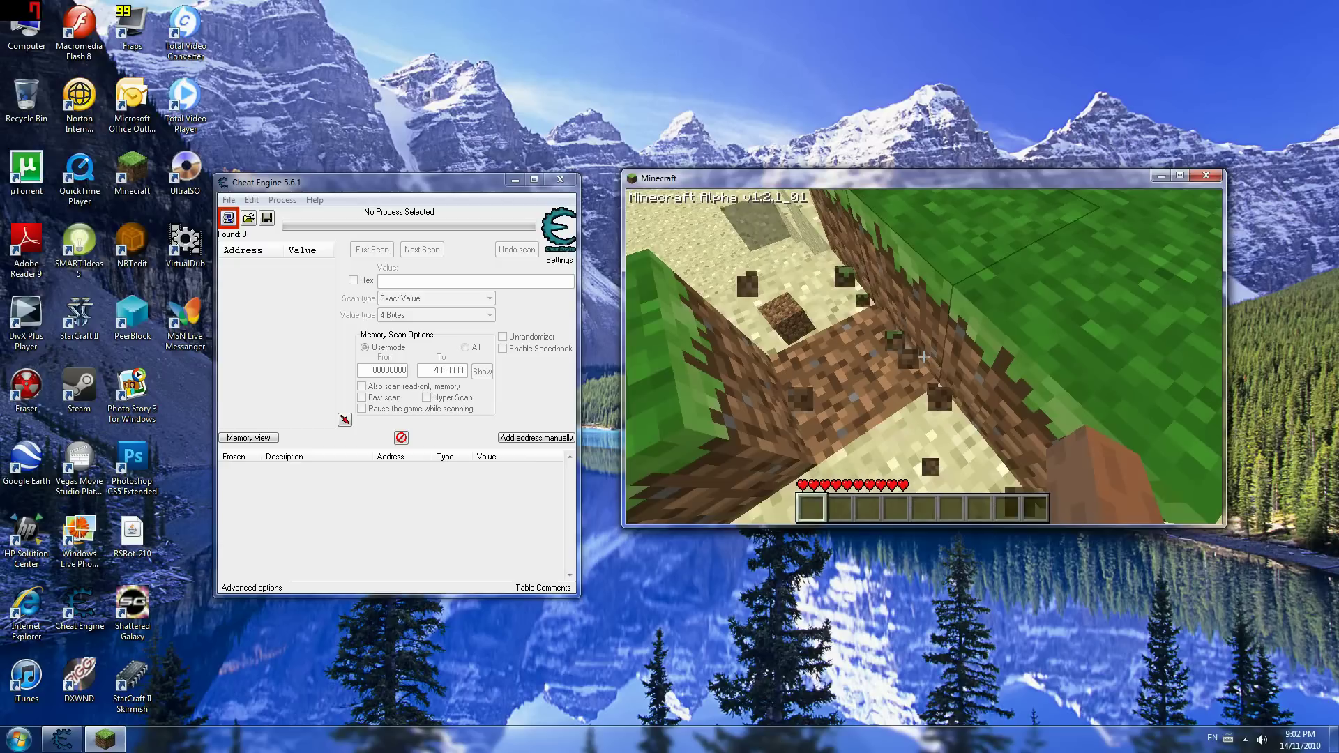
key("w")
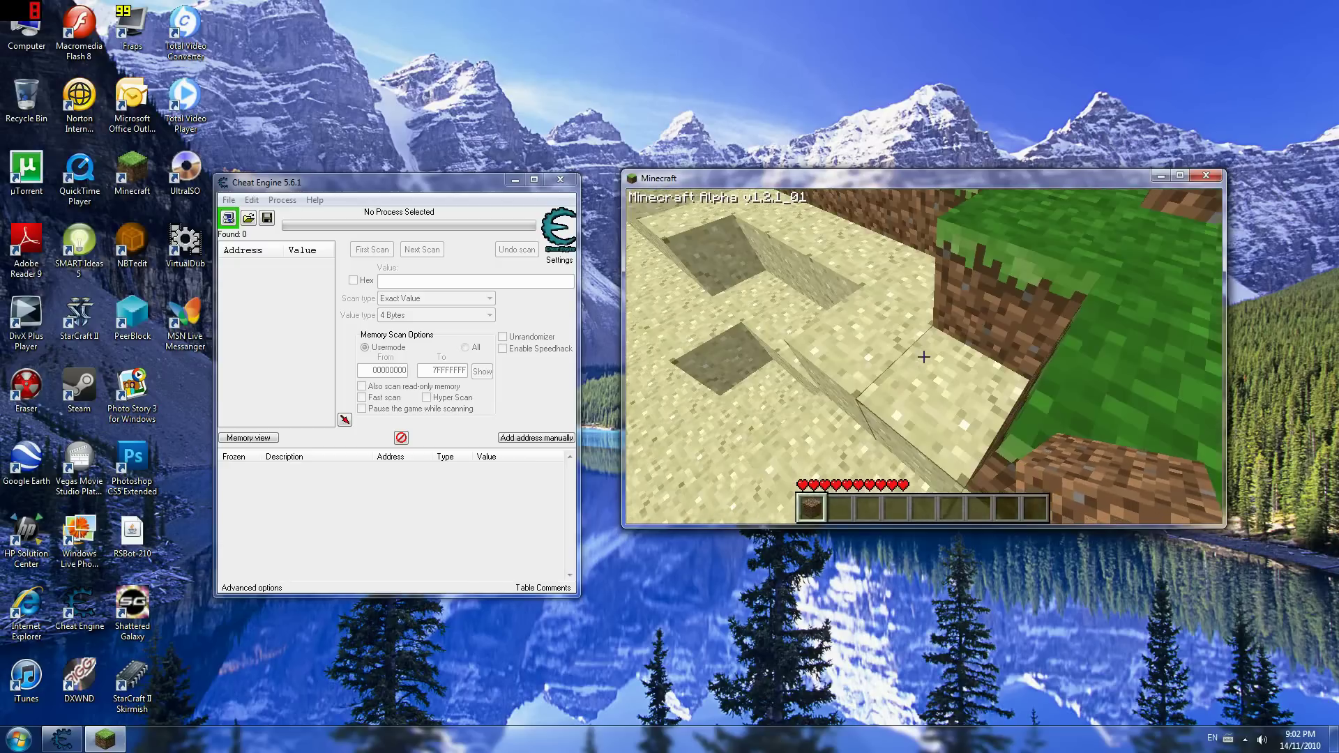
left_click(923, 357)
left_click_drag(924, 356, 923, 356)
key("w")
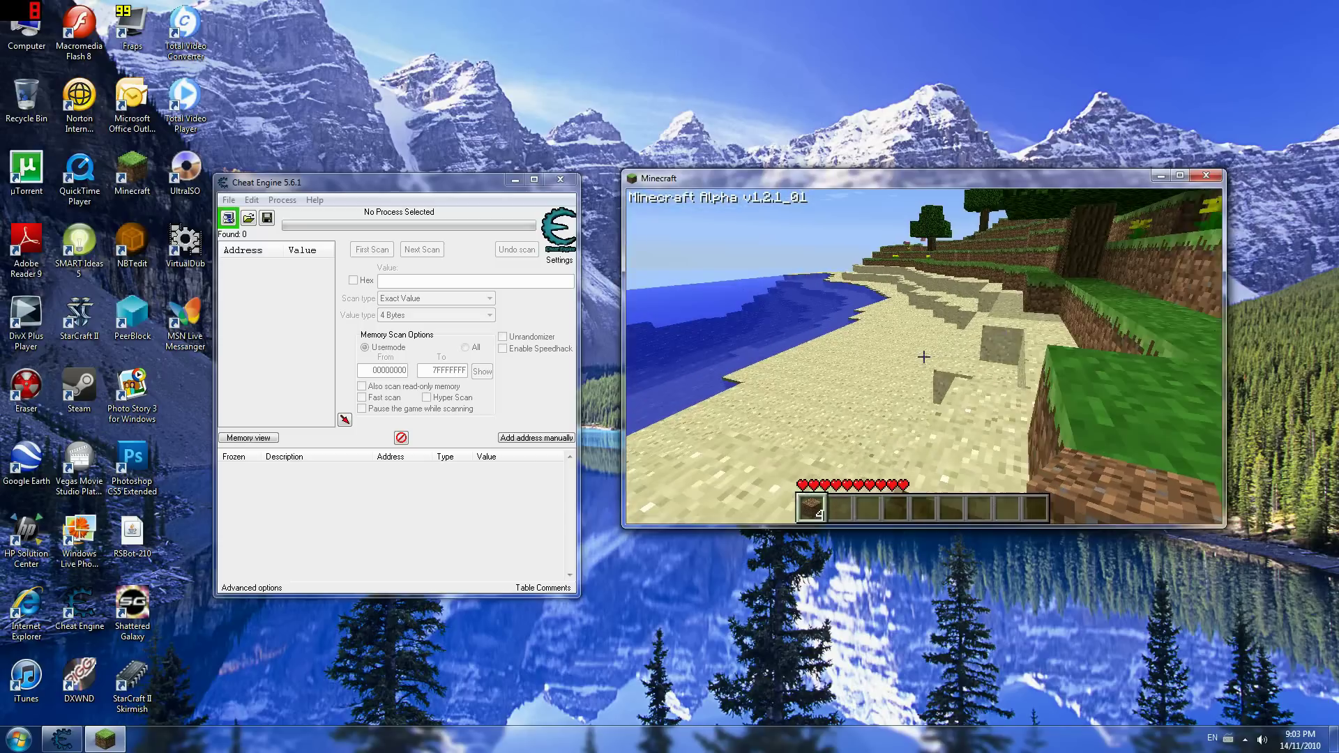
- Walk along the sandy beach beside the water and pause the game
key("w")
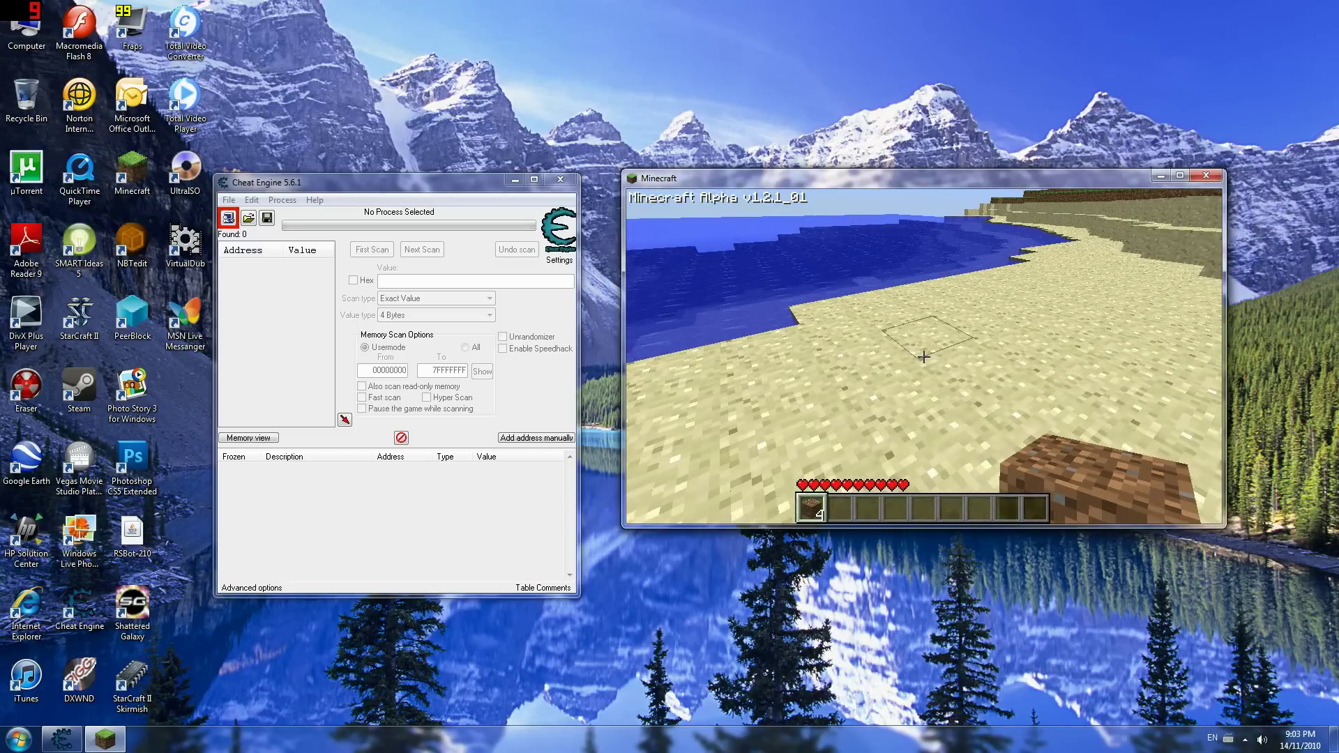
key("w")
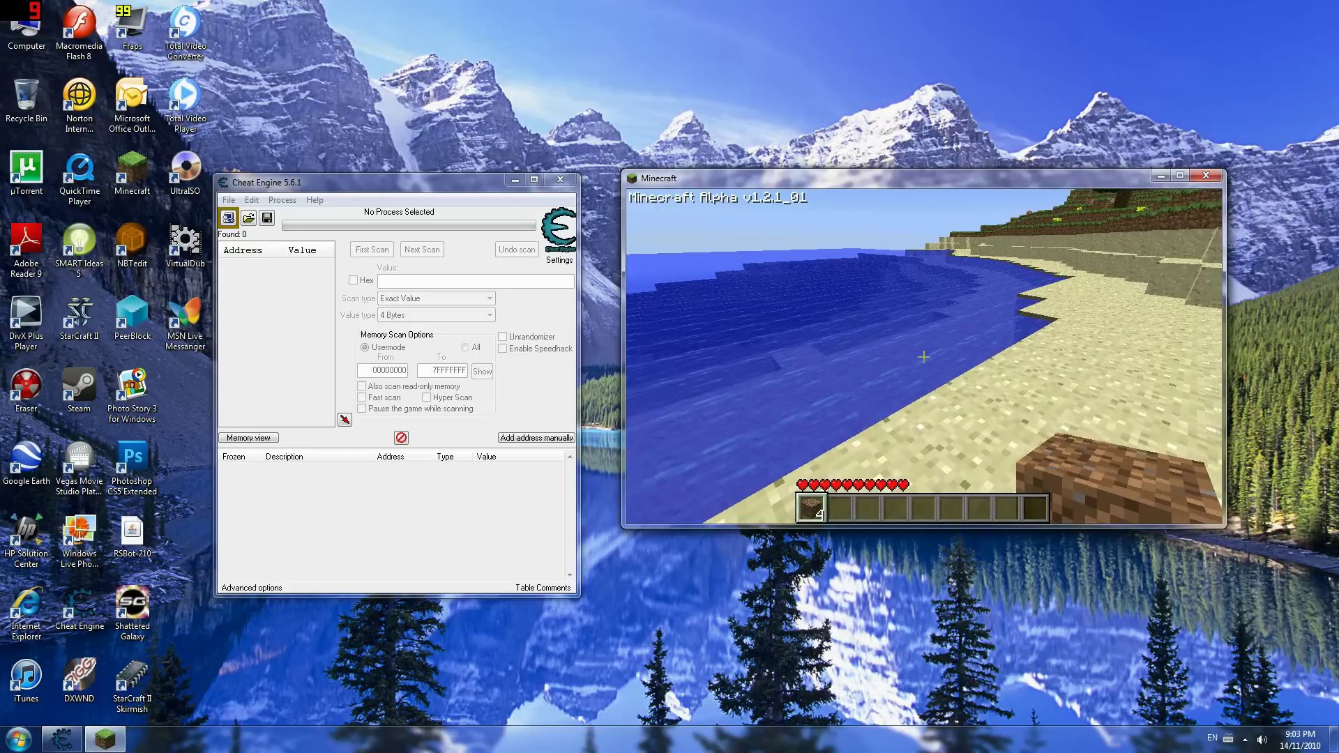
key("Escape")
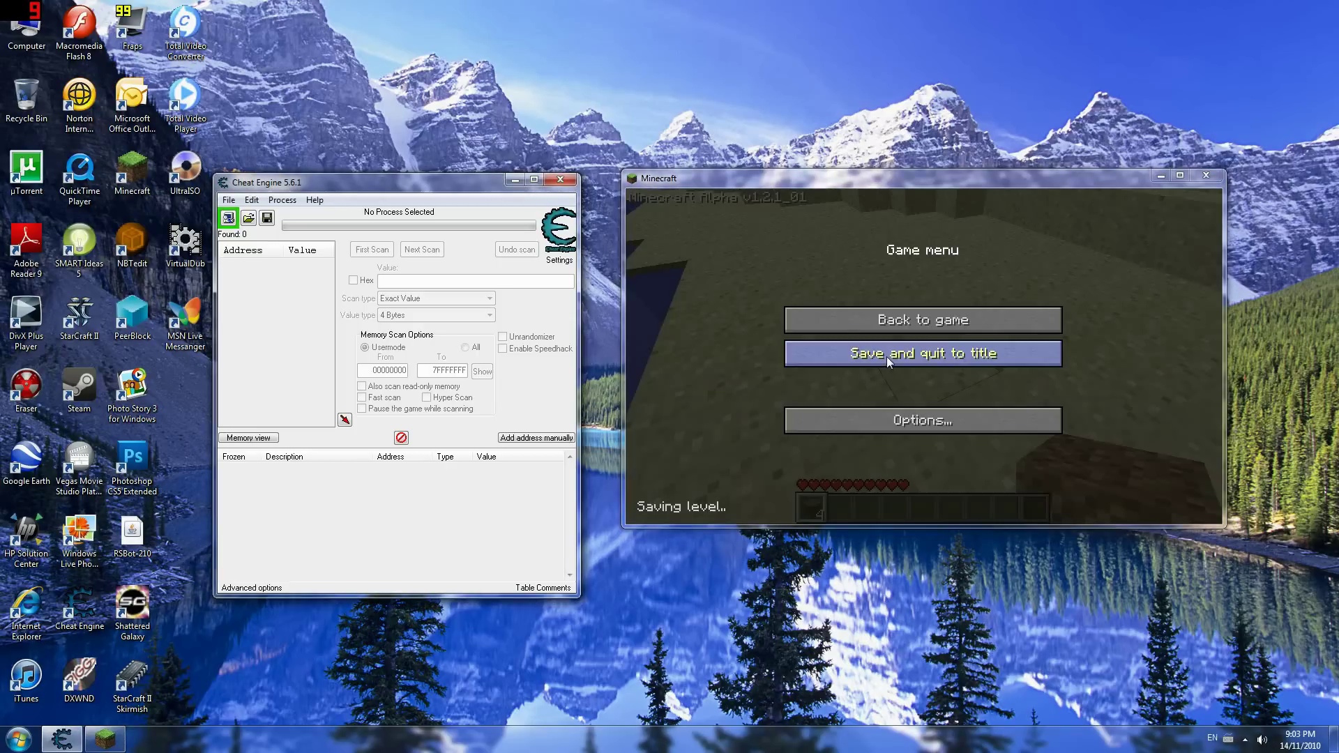
- Switch to Cheat Engine and attach it to the game's javaw.exe process
left_click(228, 218)
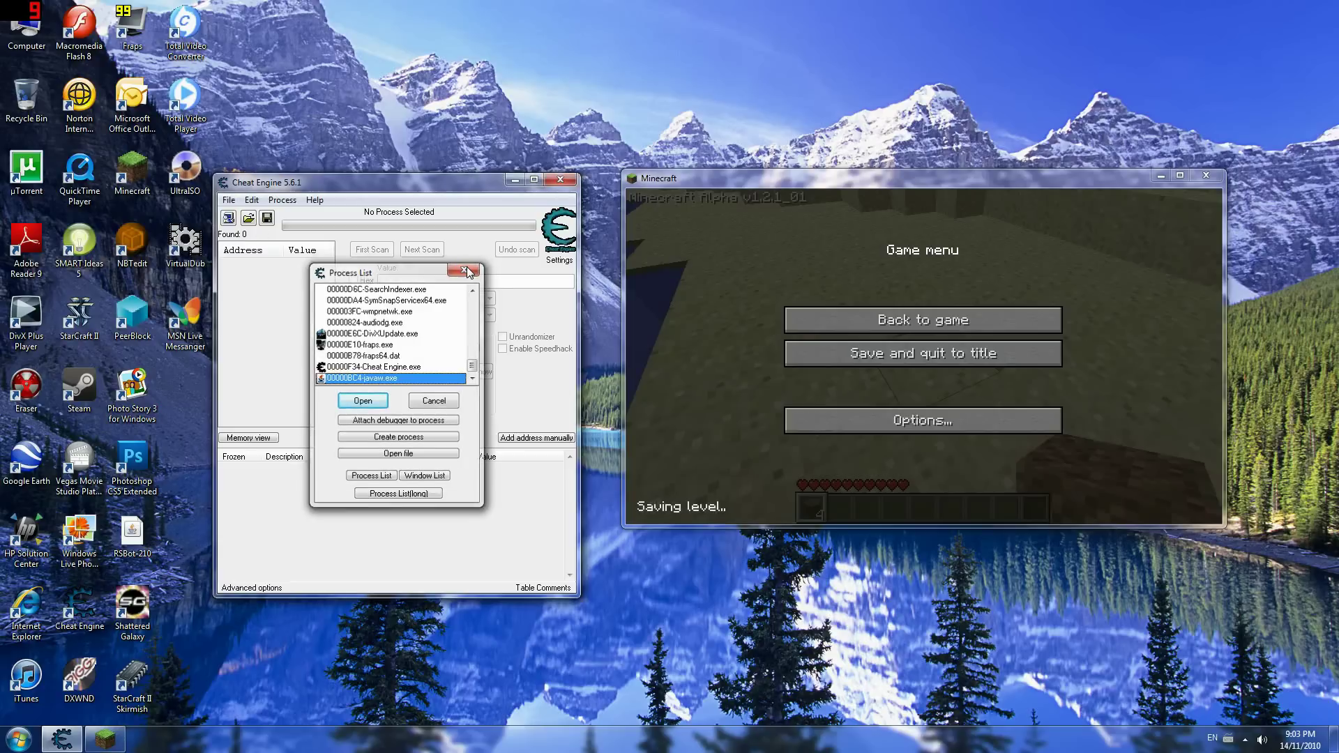
key("Escape")
left_click(228, 218)
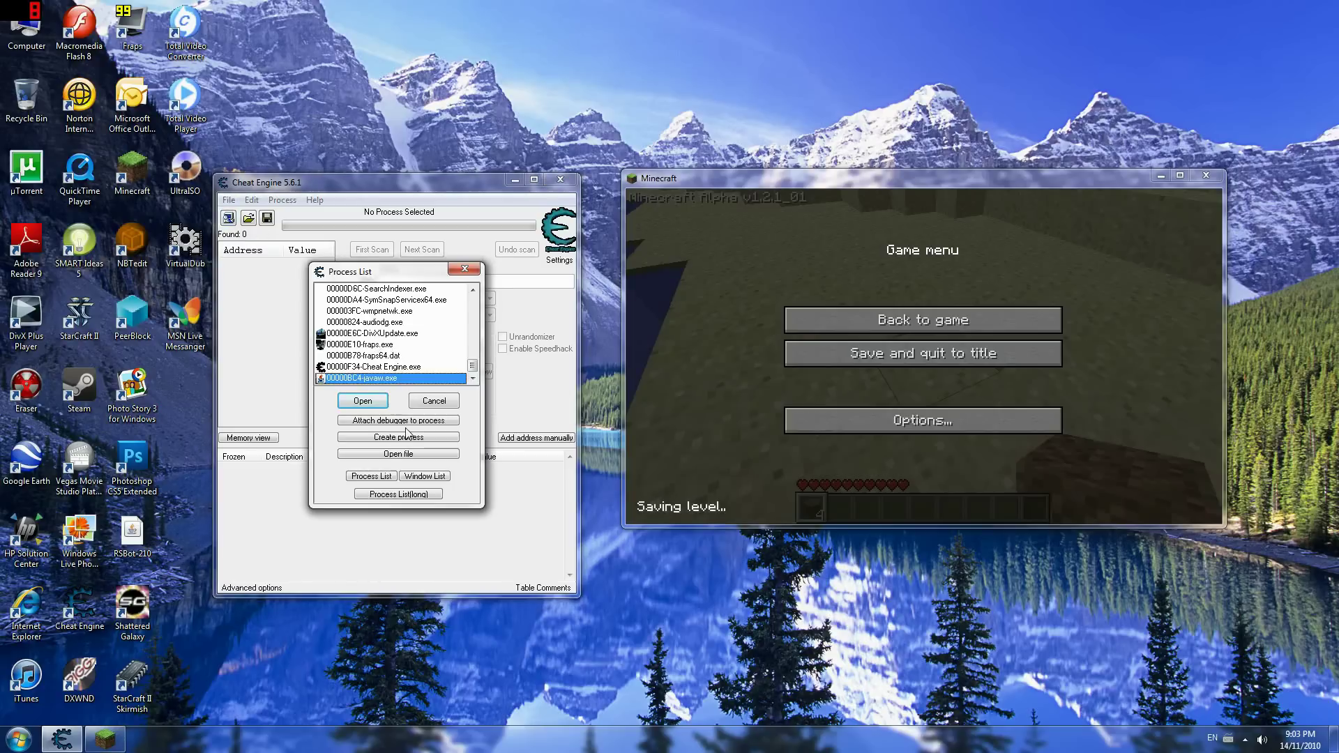
left_click(427, 476)
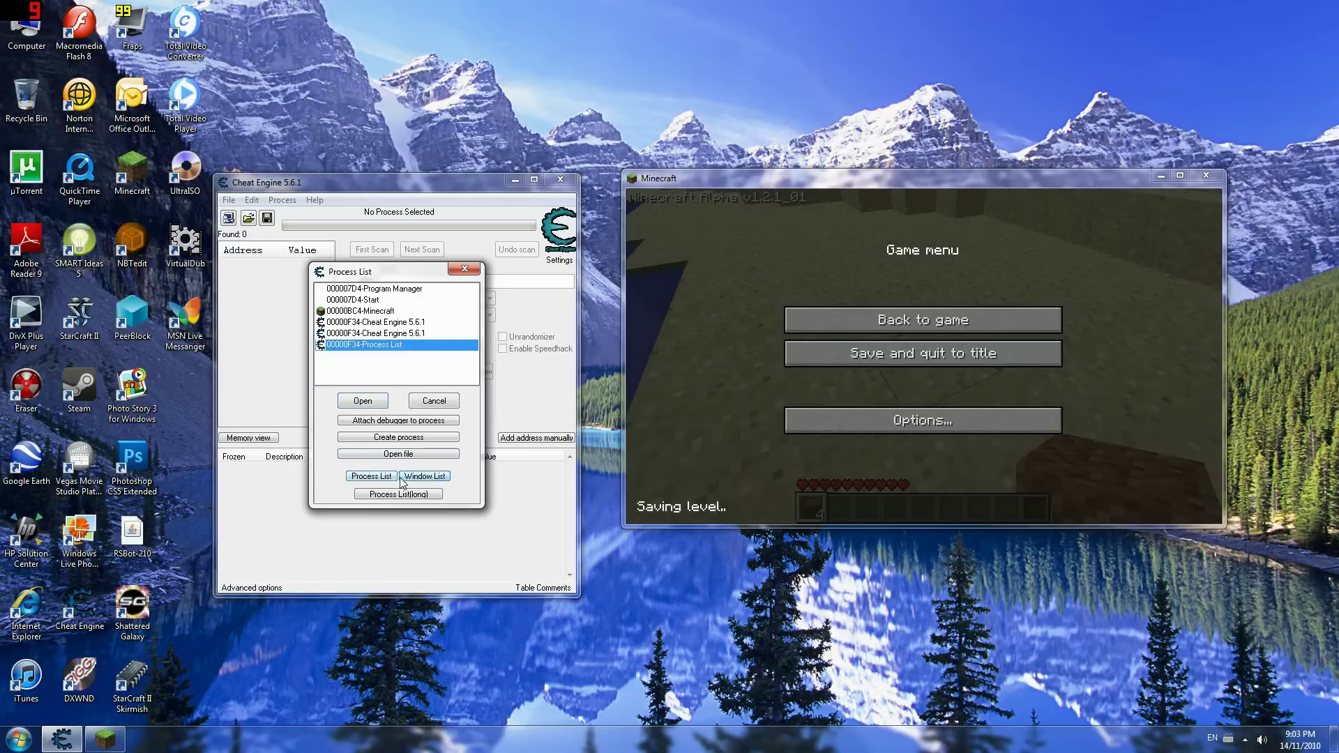
left_click(415, 494)
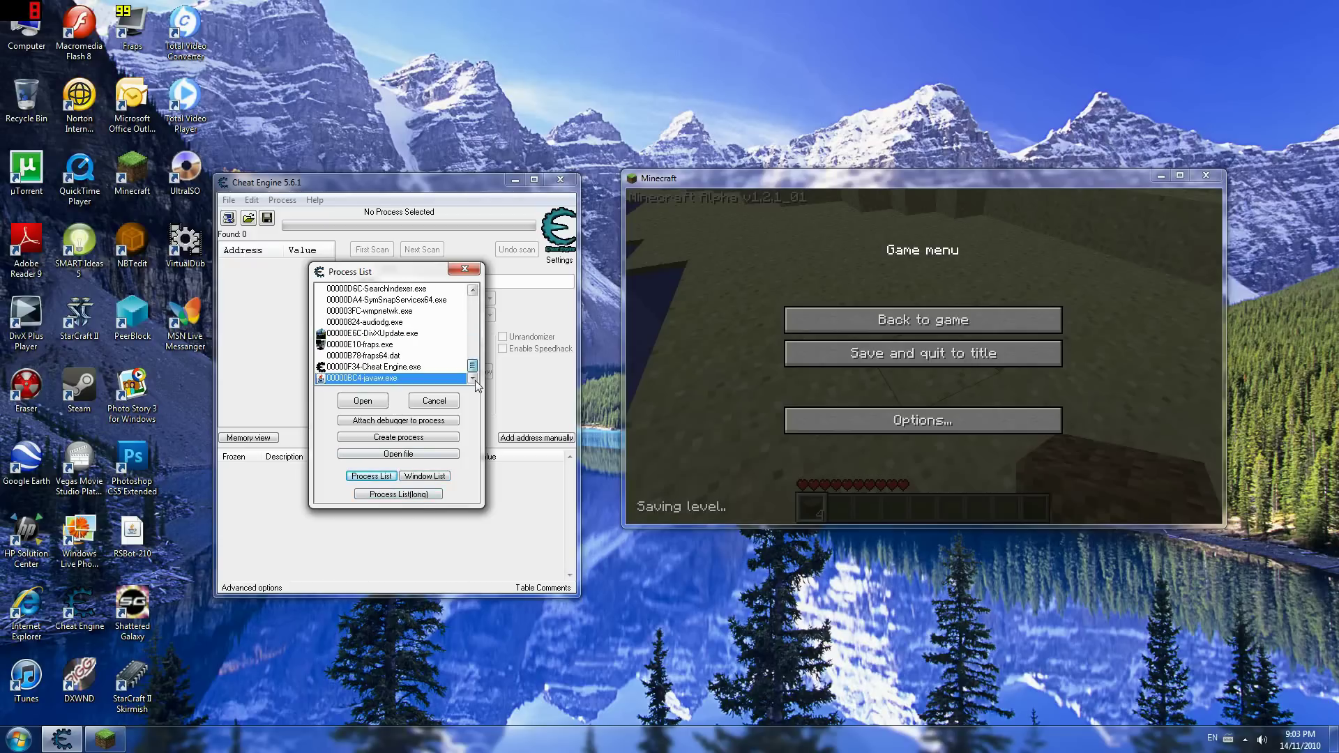
left_click(384, 378)
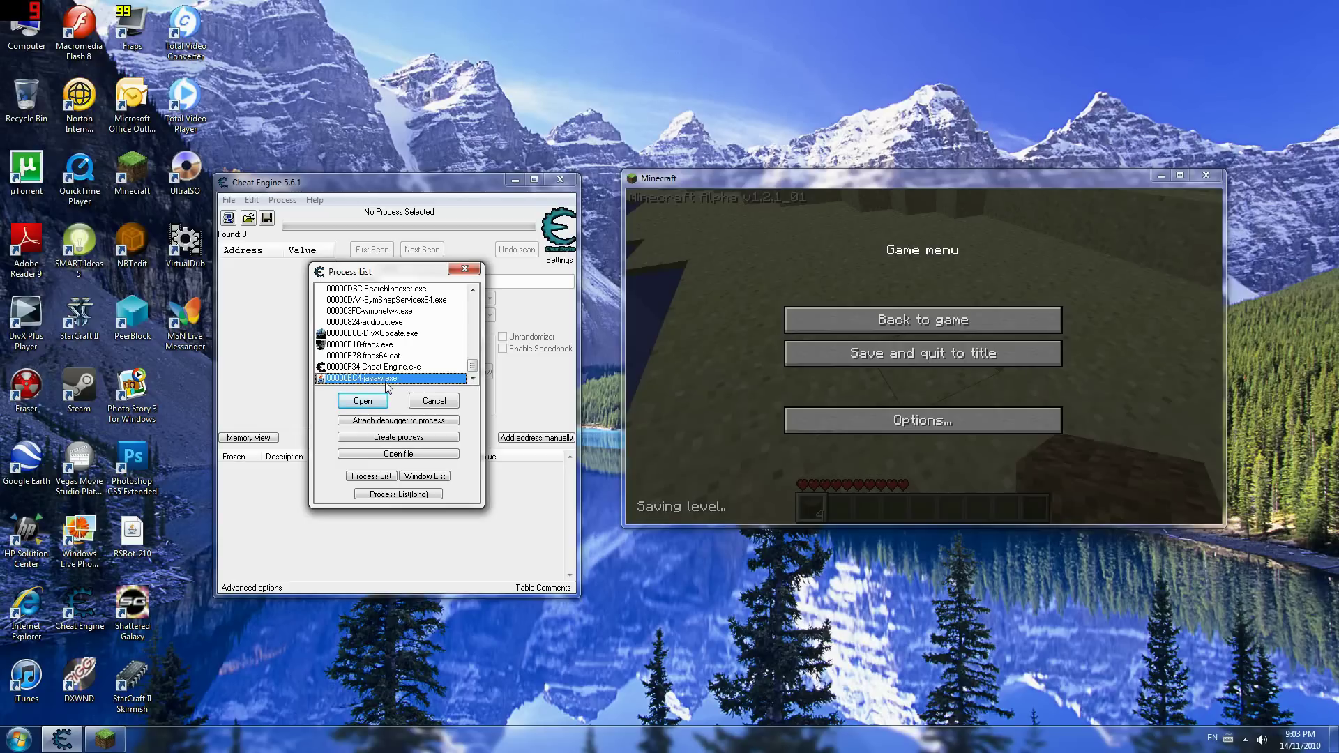
left_click(368, 403)
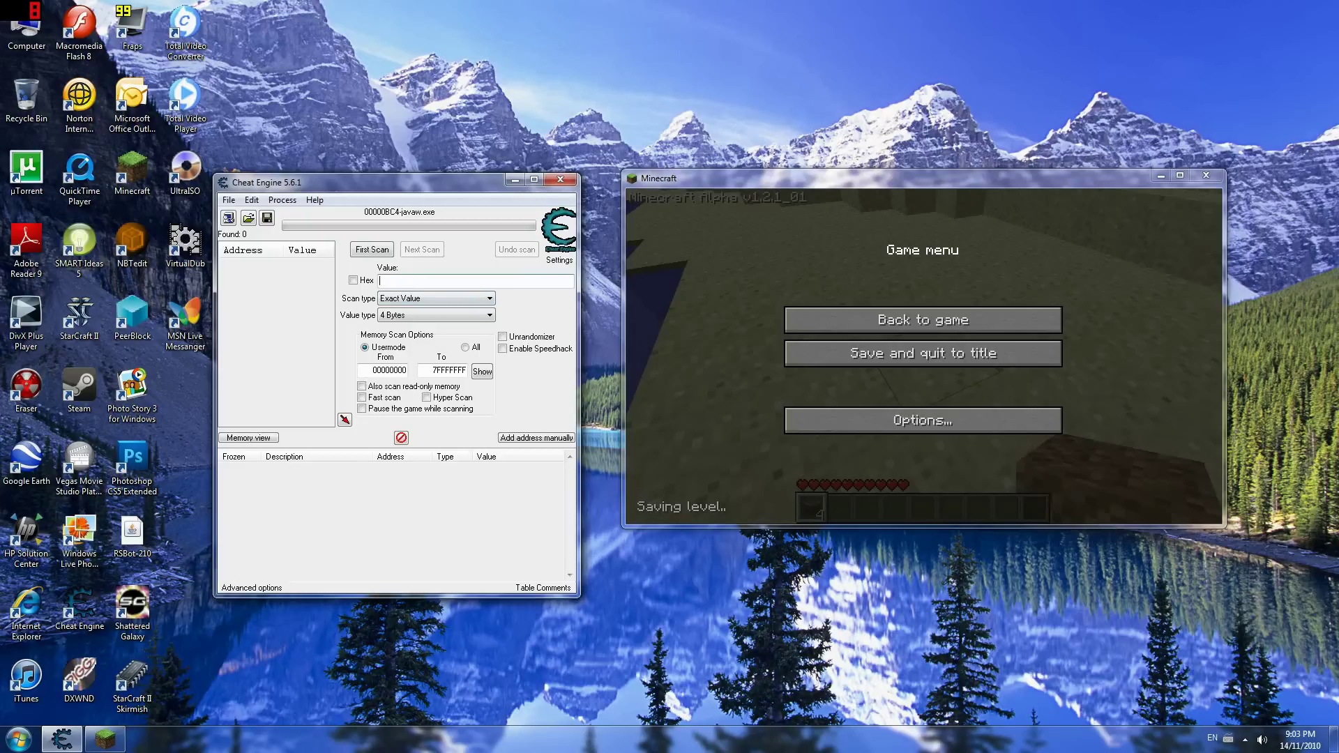
- Run a first 4-byte exact-value scan for the value 4
left_click(372, 249)
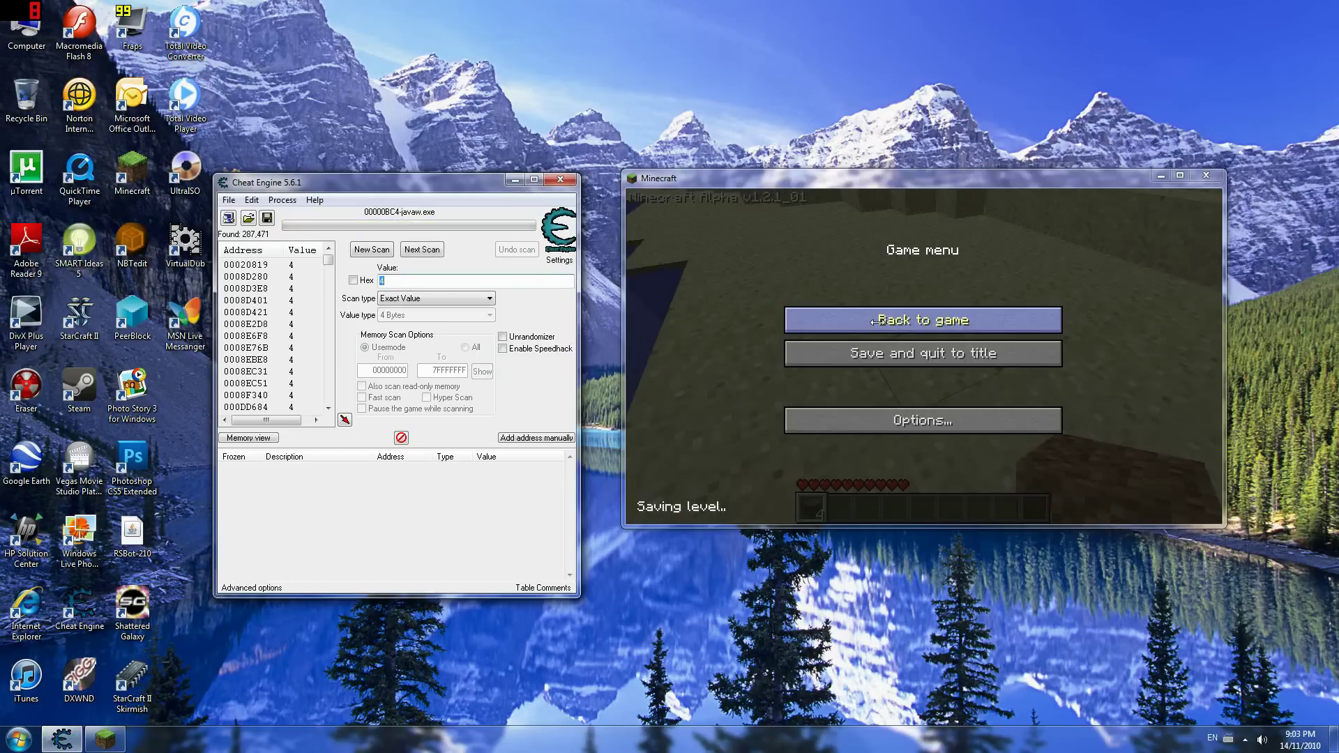
- Resume Minecraft, place one dirt block on the sand, and pause the game again
left_click(873, 322)
left_click(873, 321)
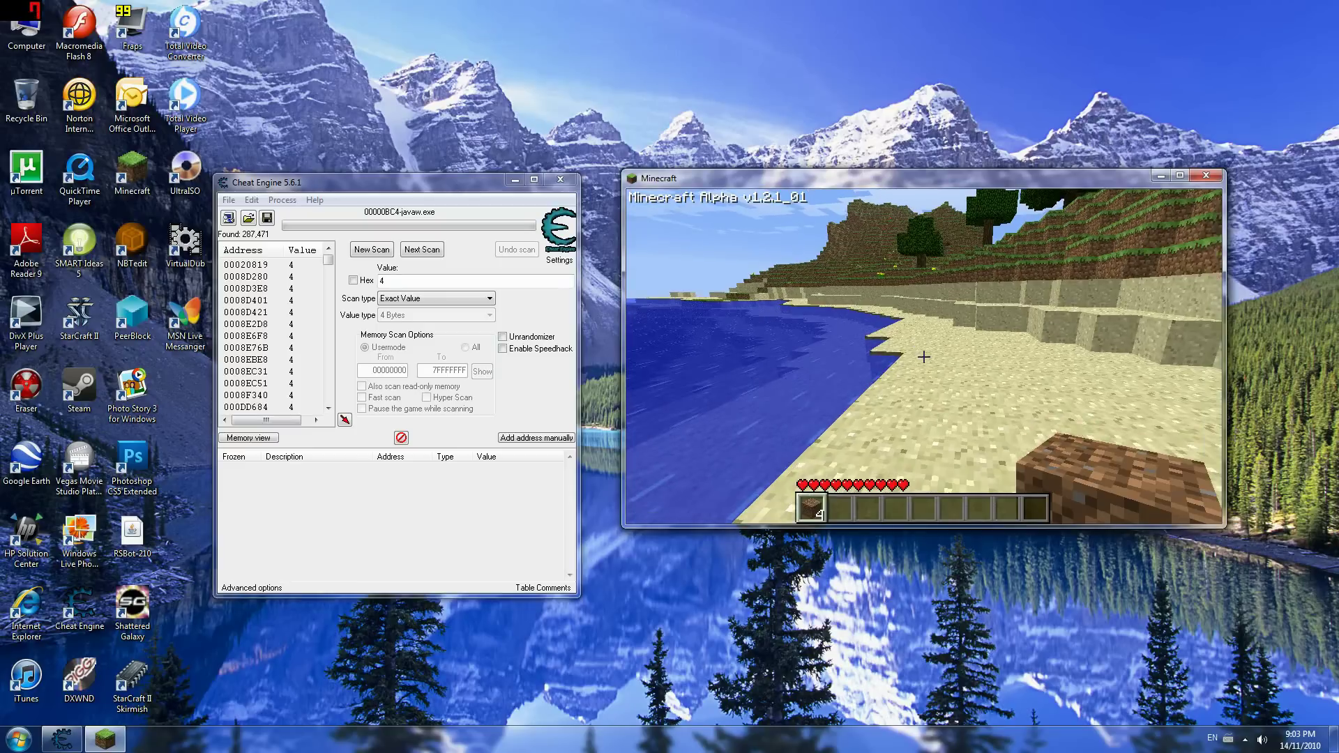
right_click(923, 357)
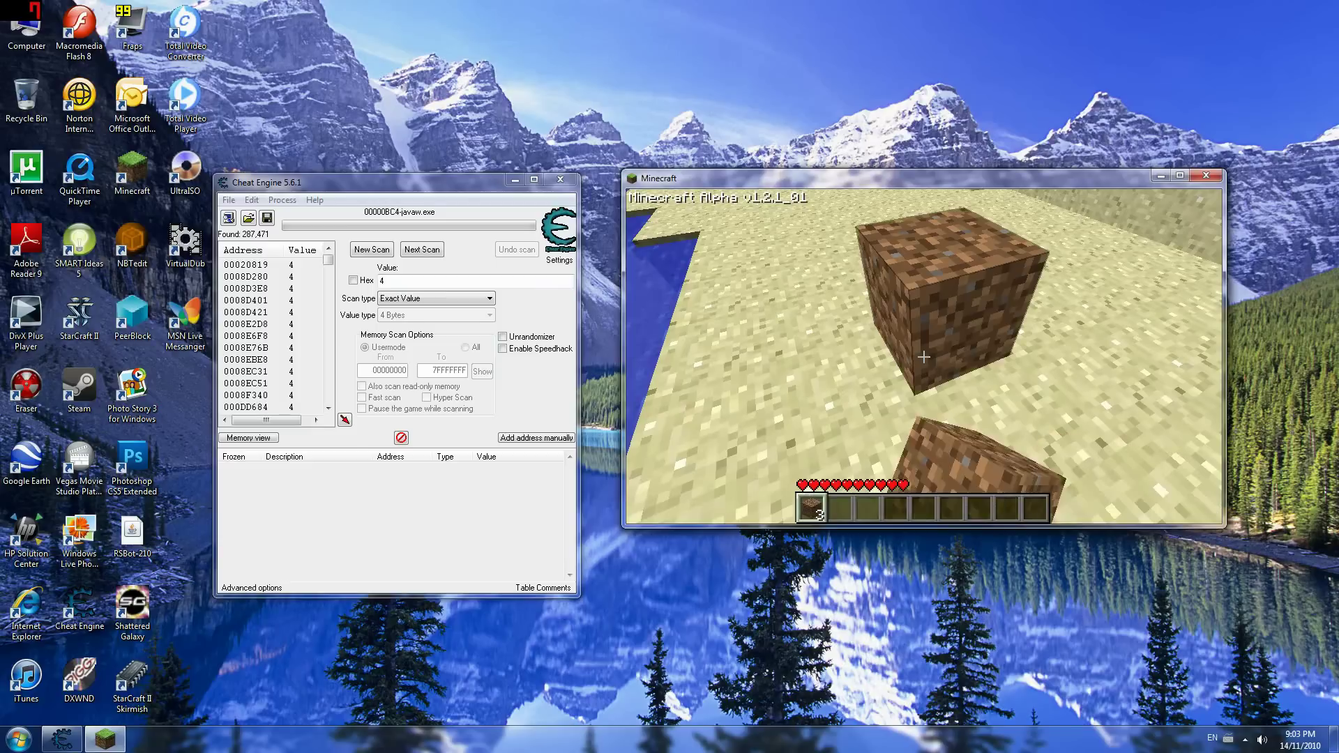
key("Escape")
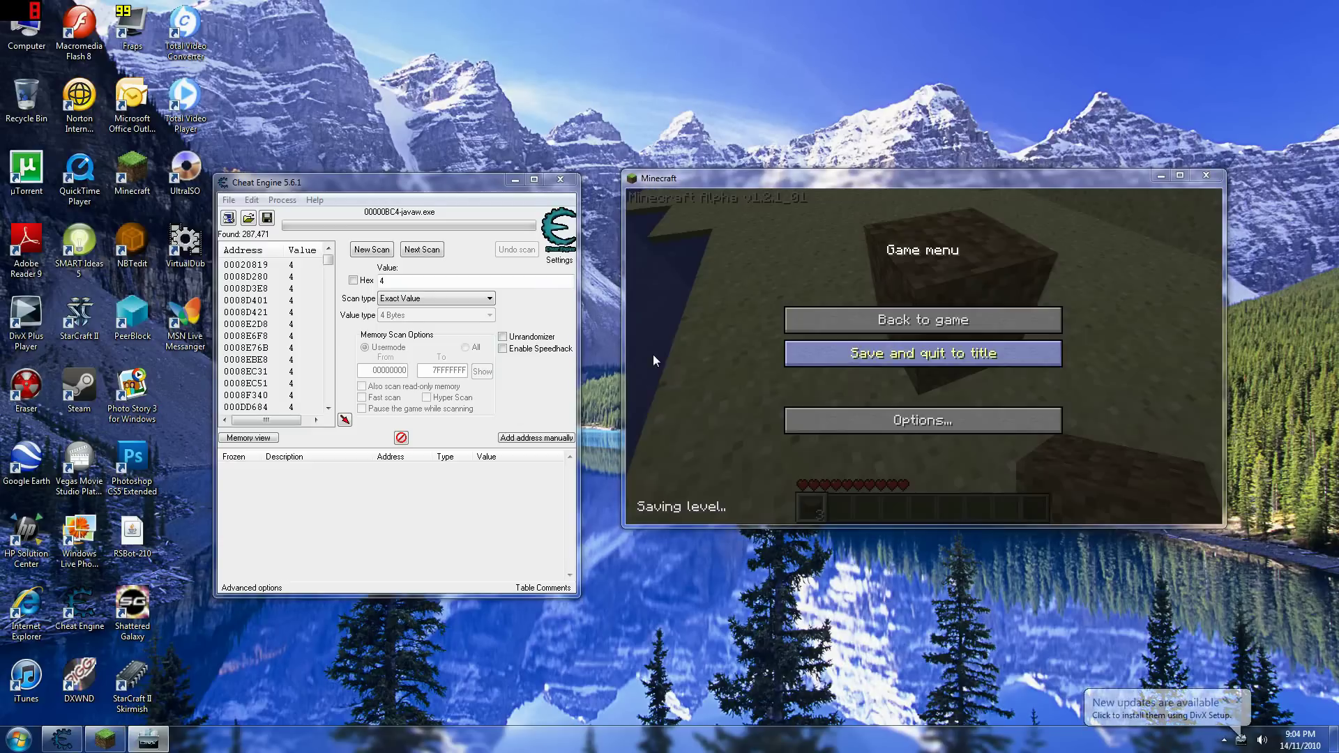
- Narrow the results in Cheat Engine with a next scan for the exact value 3
left_click(333, 294)
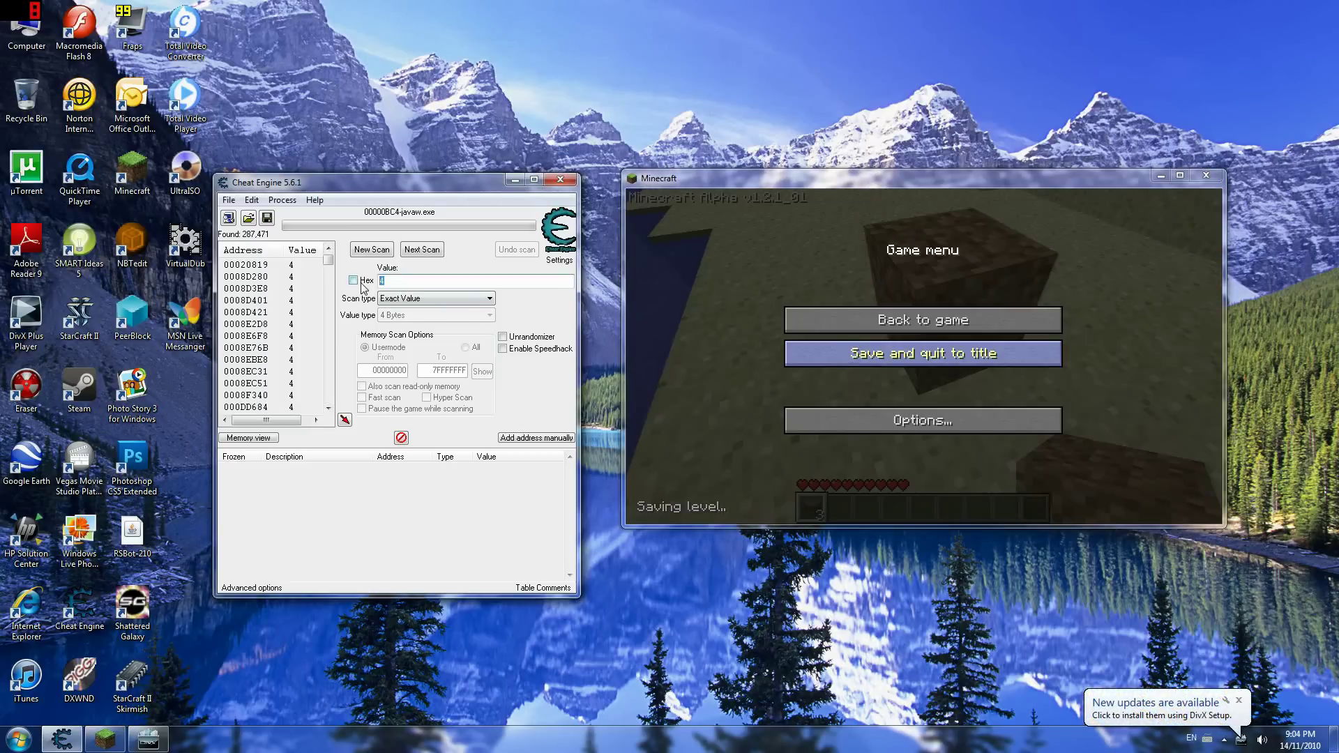
type("3")
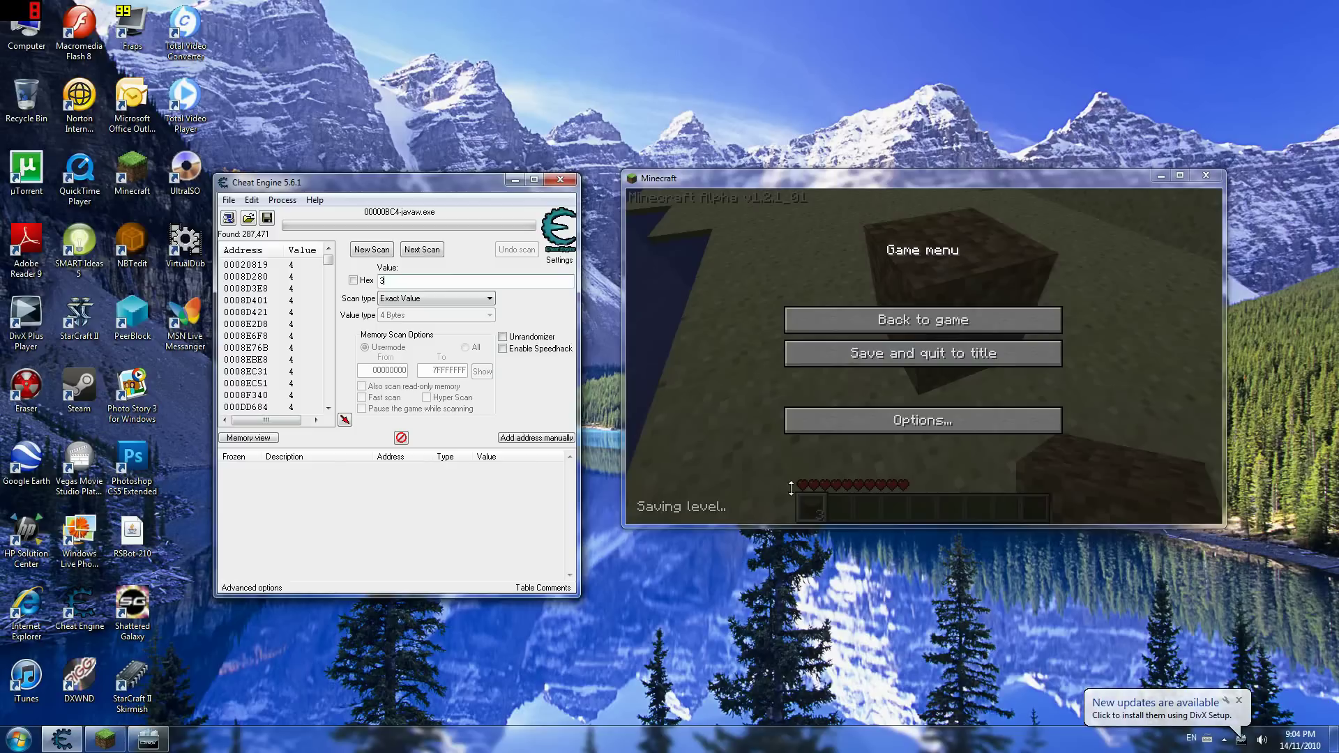
left_click(426, 254)
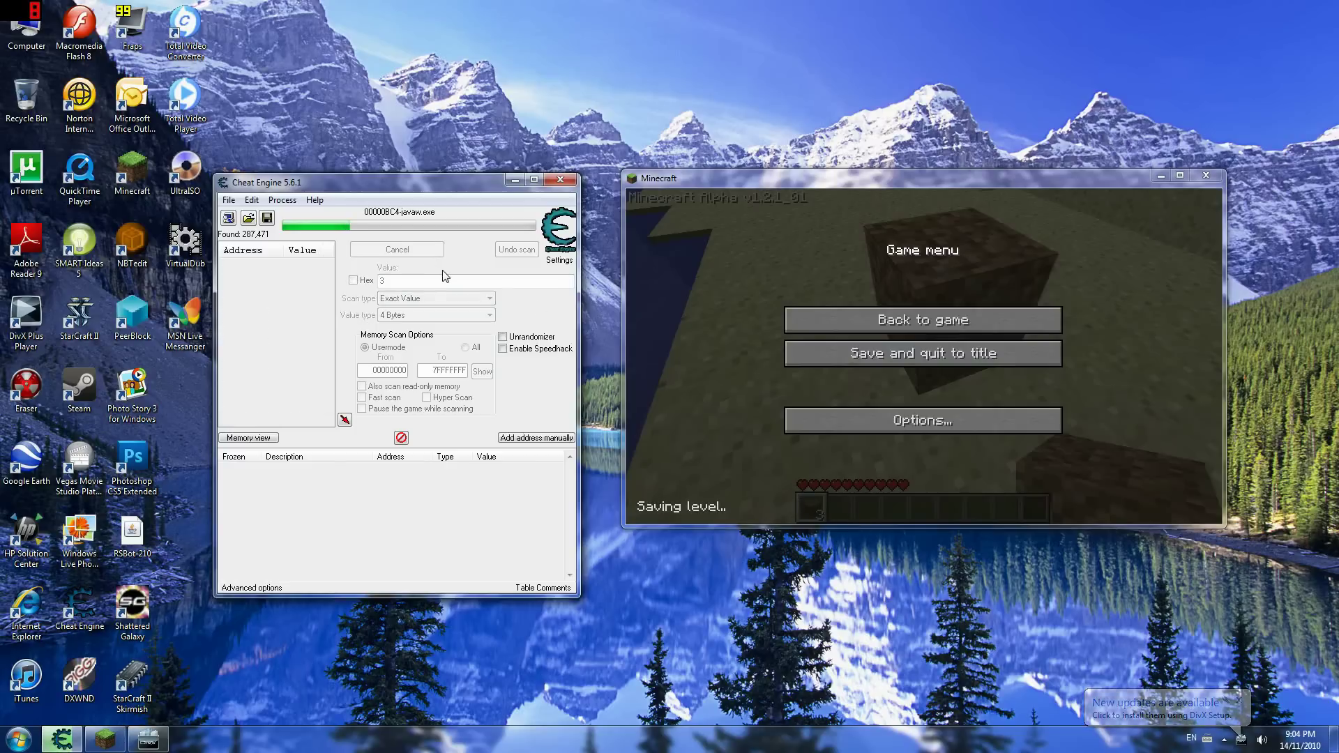
- Resume Minecraft and place one more dirt block, and switch back to Cheat Engine to run a next scan for the value 2
left_click(936, 327)
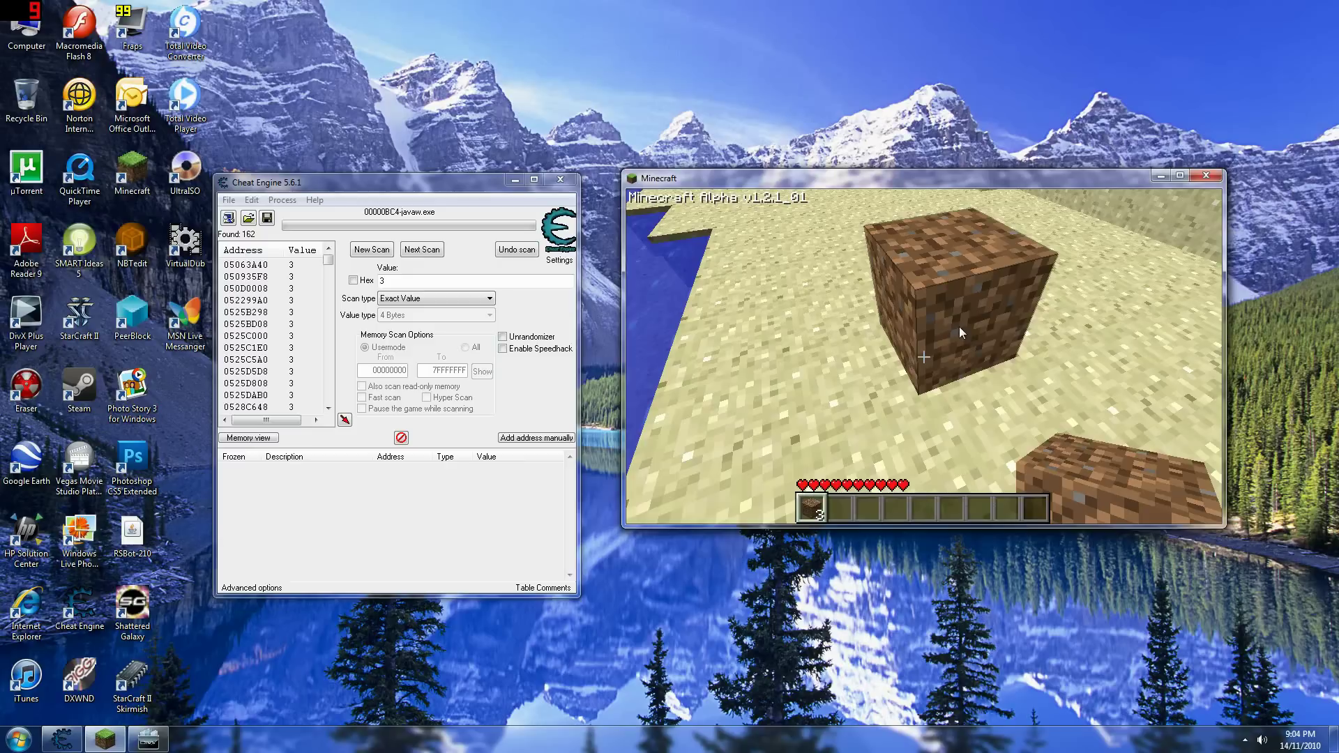
right_click(924, 356)
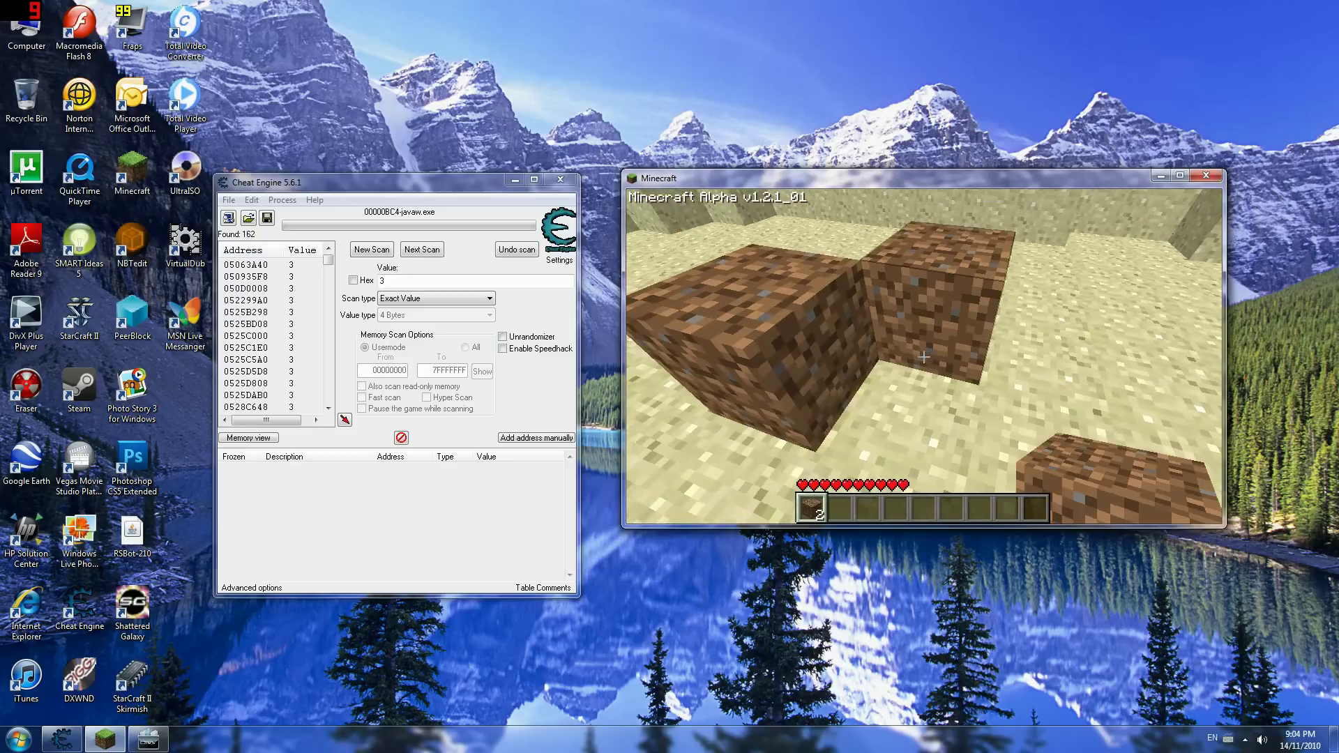
key("alt+Tab")
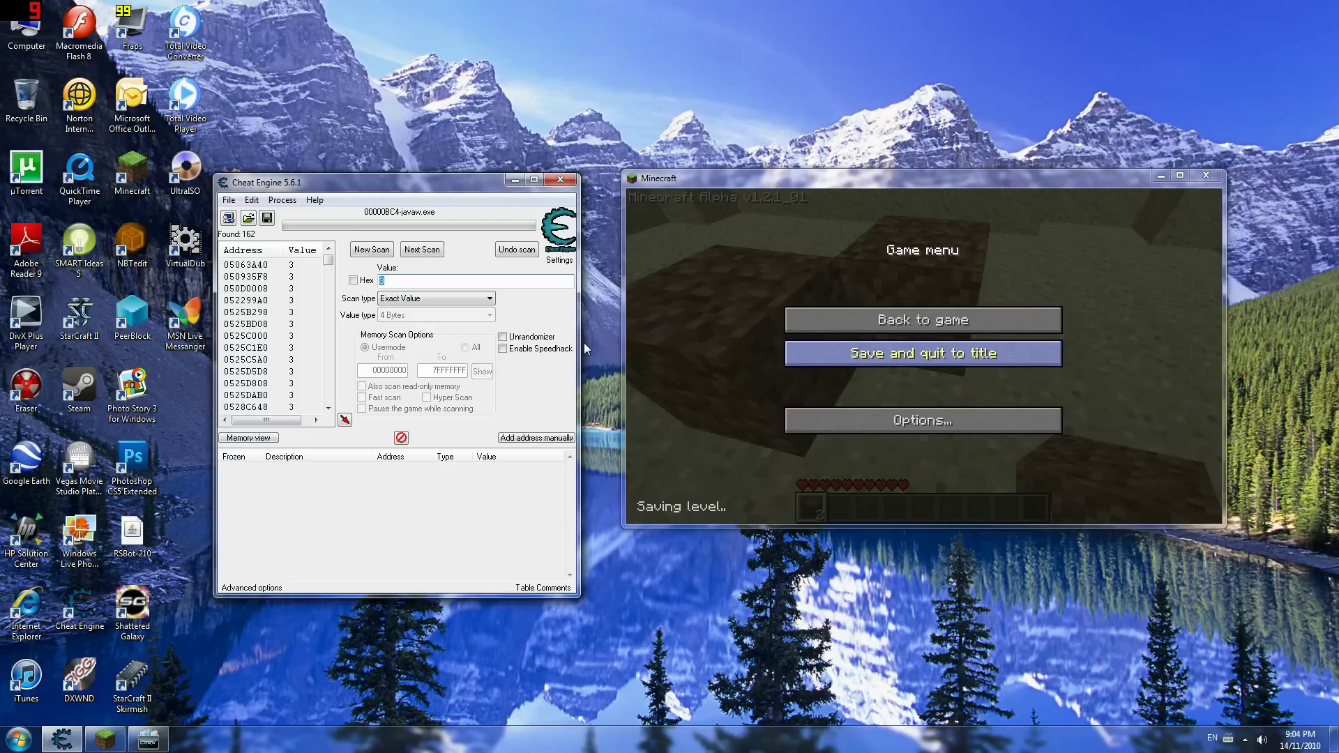
type("2")
left_click(419, 251)
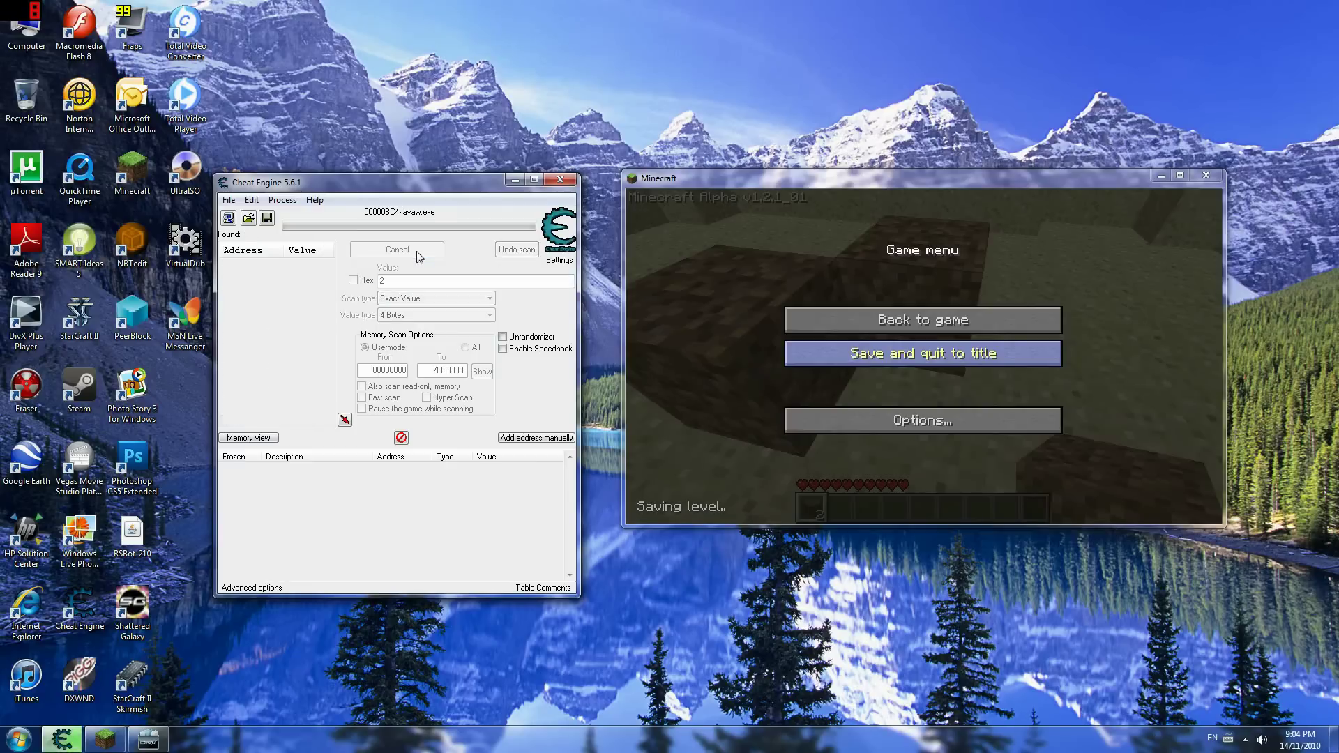
- Resume Minecraft, place another dirt block near the existing ones, and switch back to Cheat Engine
left_click(898, 322)
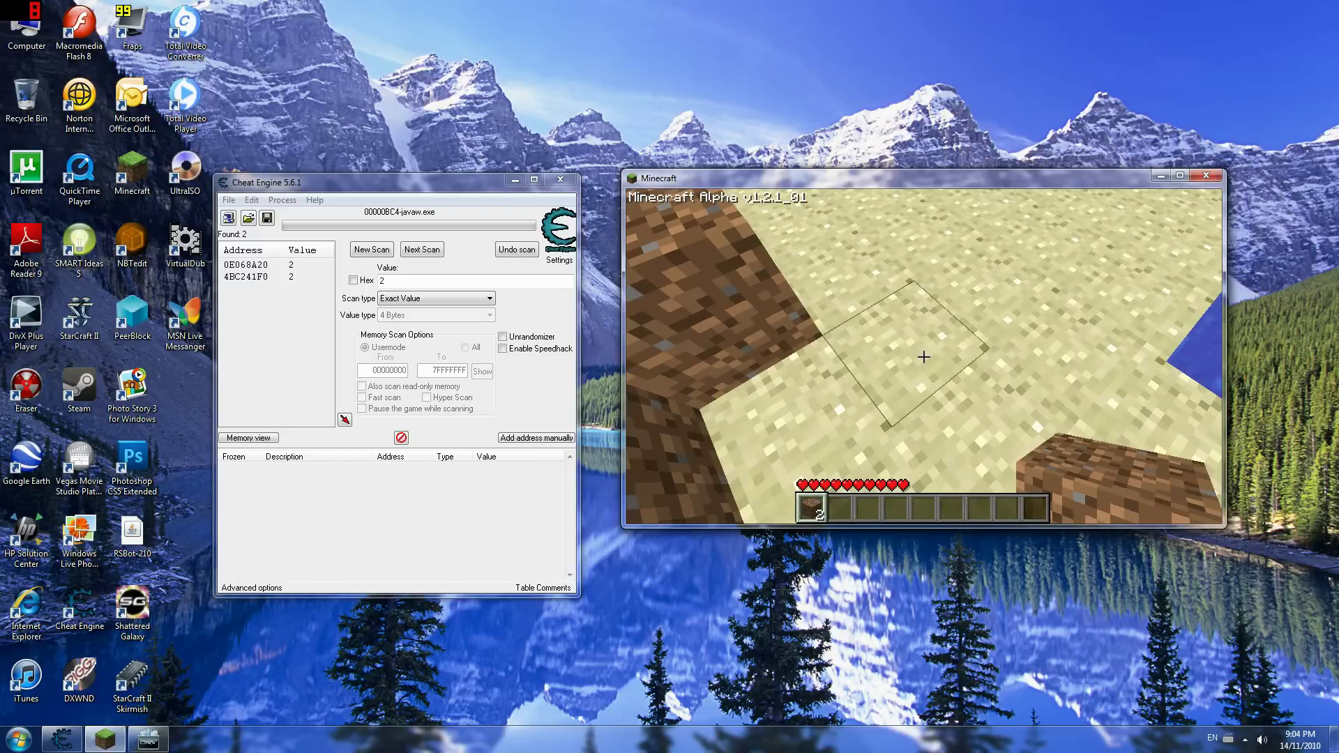
right_click(923, 357)
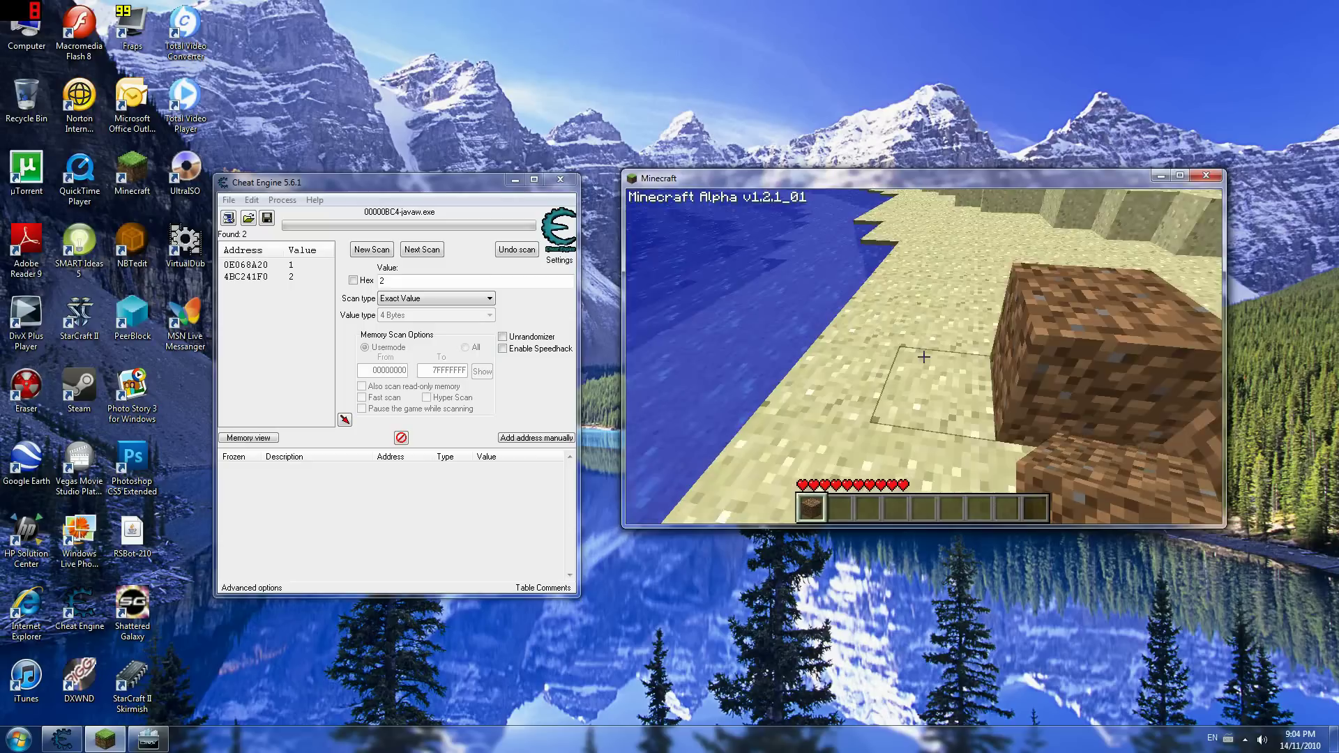
key("alt+Tab")
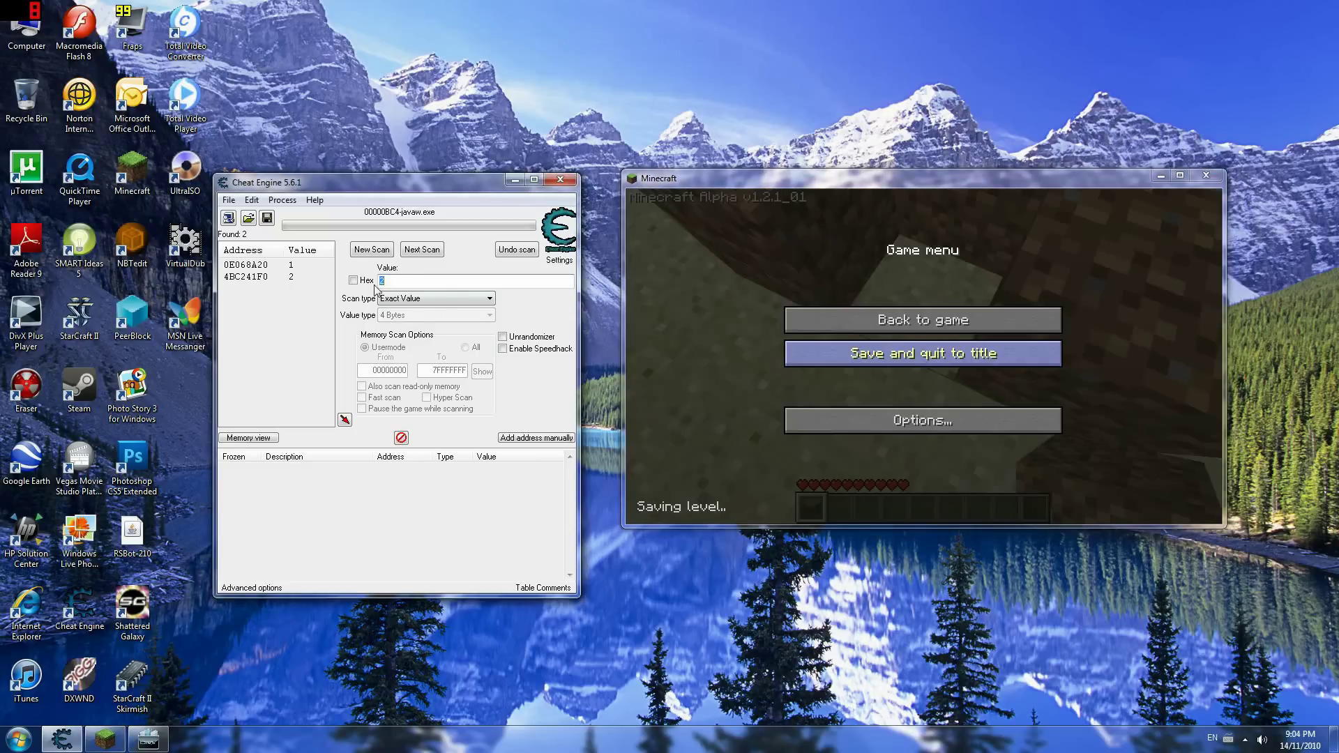
- Run a next scan for the exact value 1 on the remaining addresses
left_click(314, 266)
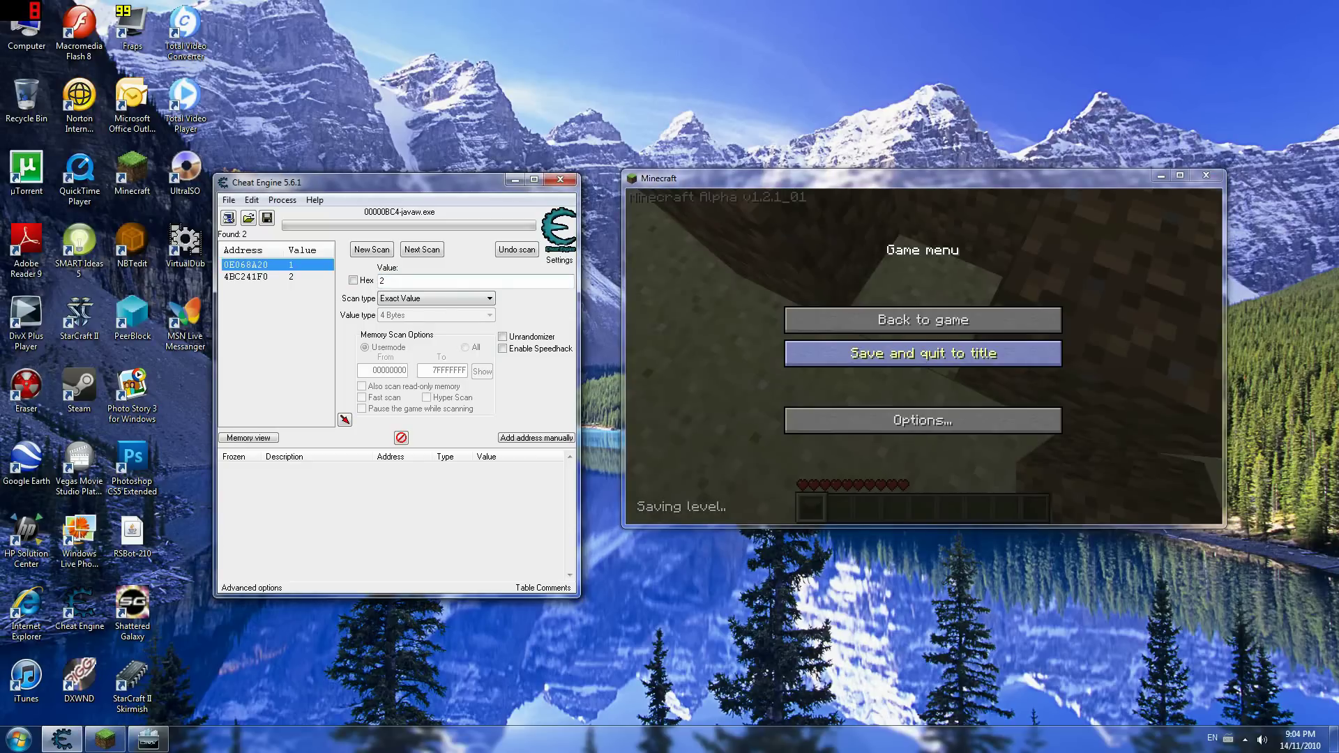
left_click(390, 280)
left_click(422, 250)
- Add the found address 0E068A20 to the address list and set its value to 20
left_click(294, 265)
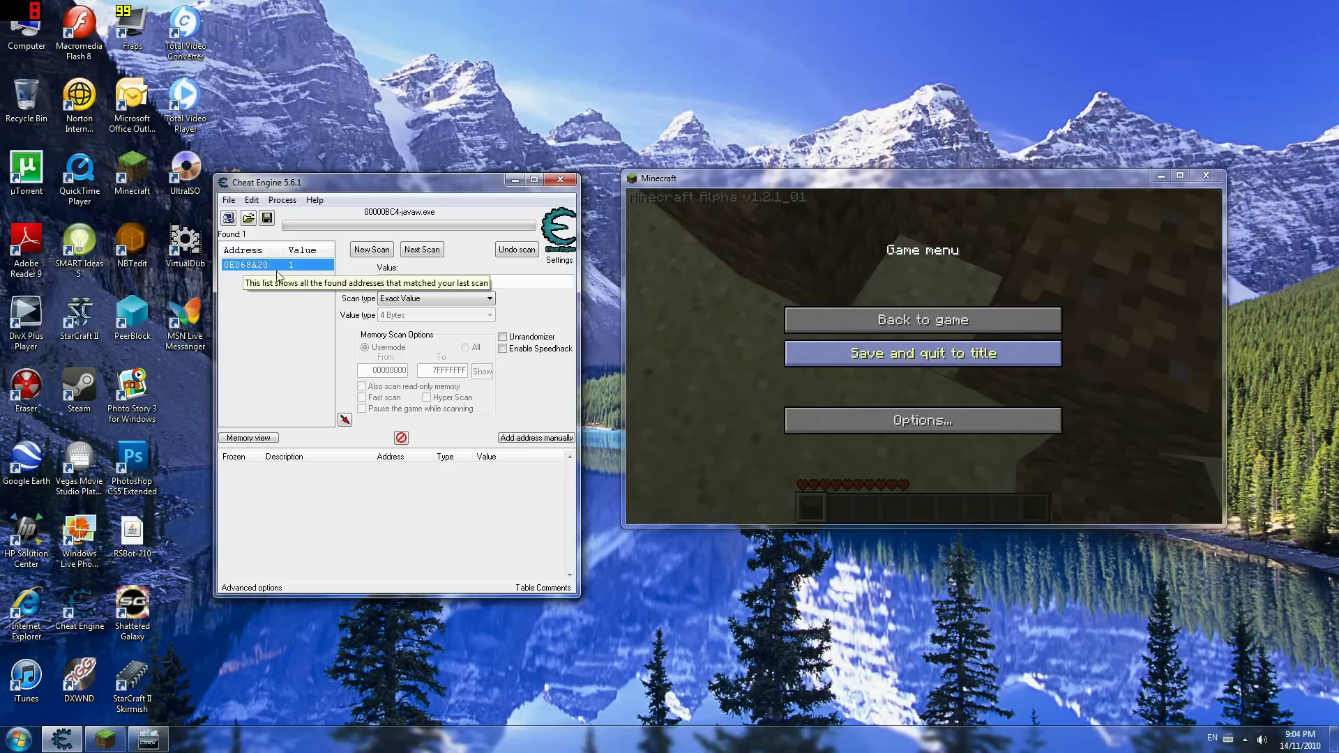
double_click(264, 265)
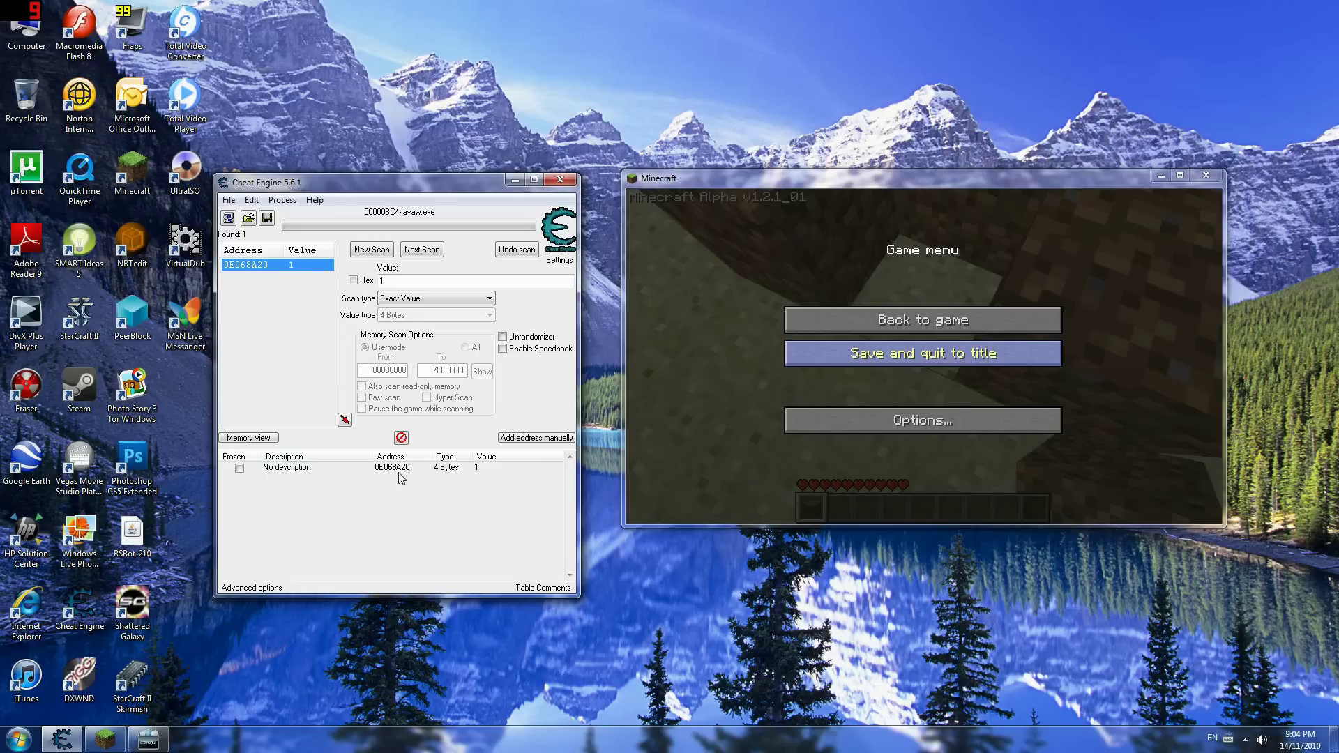
left_click(482, 470)
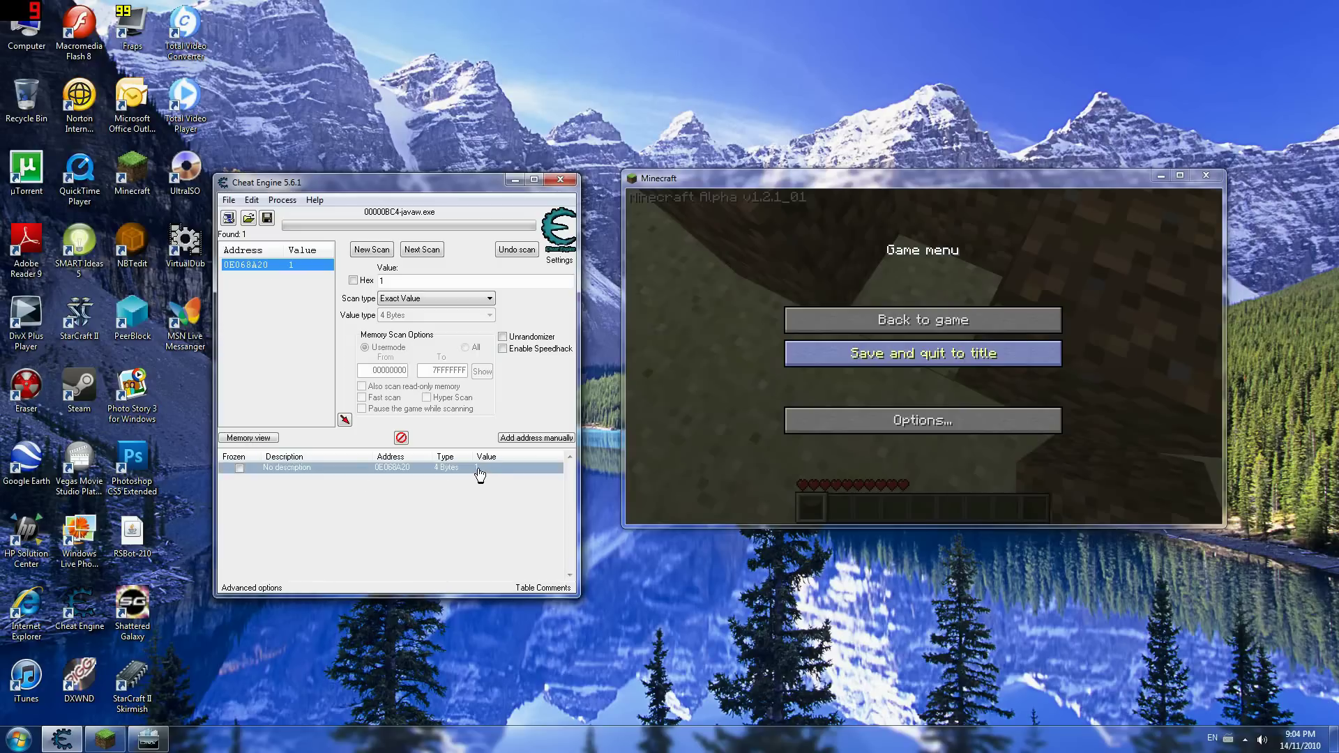
double_click(478, 467)
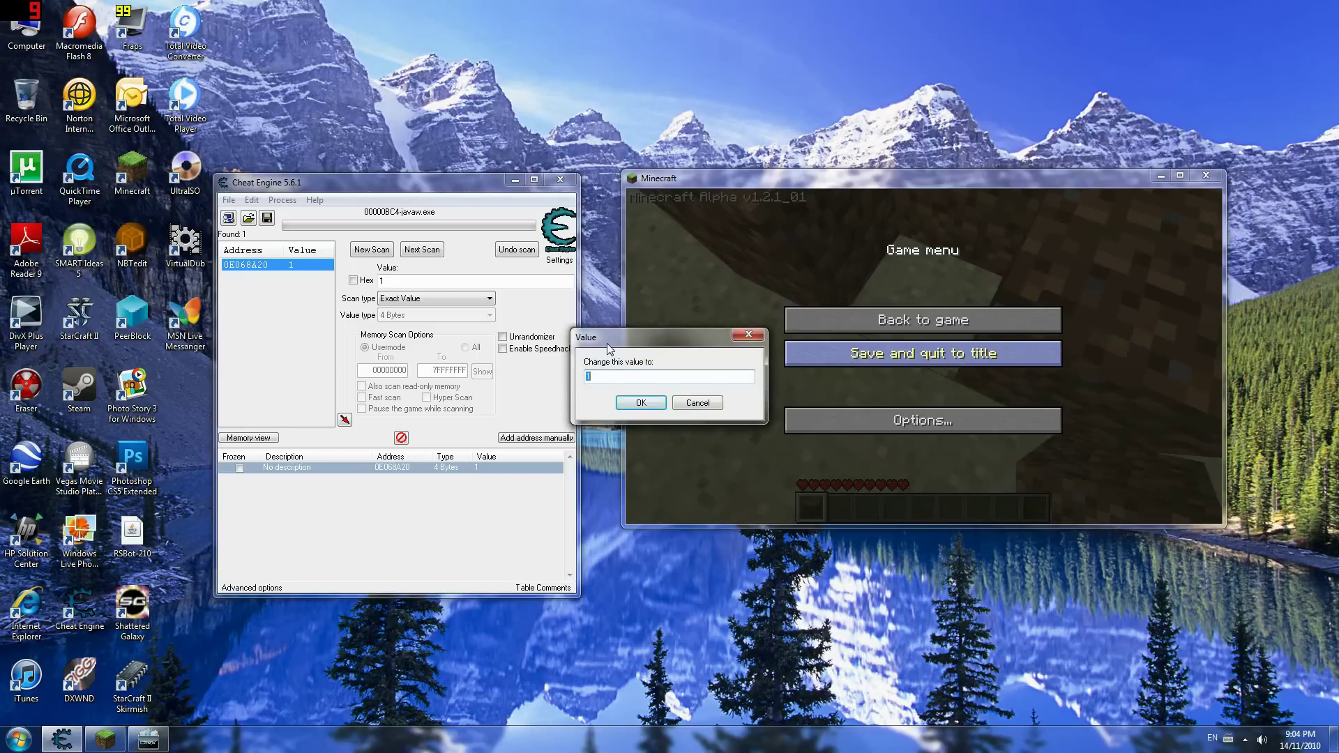
left_click_drag(607, 343, 555, 340)
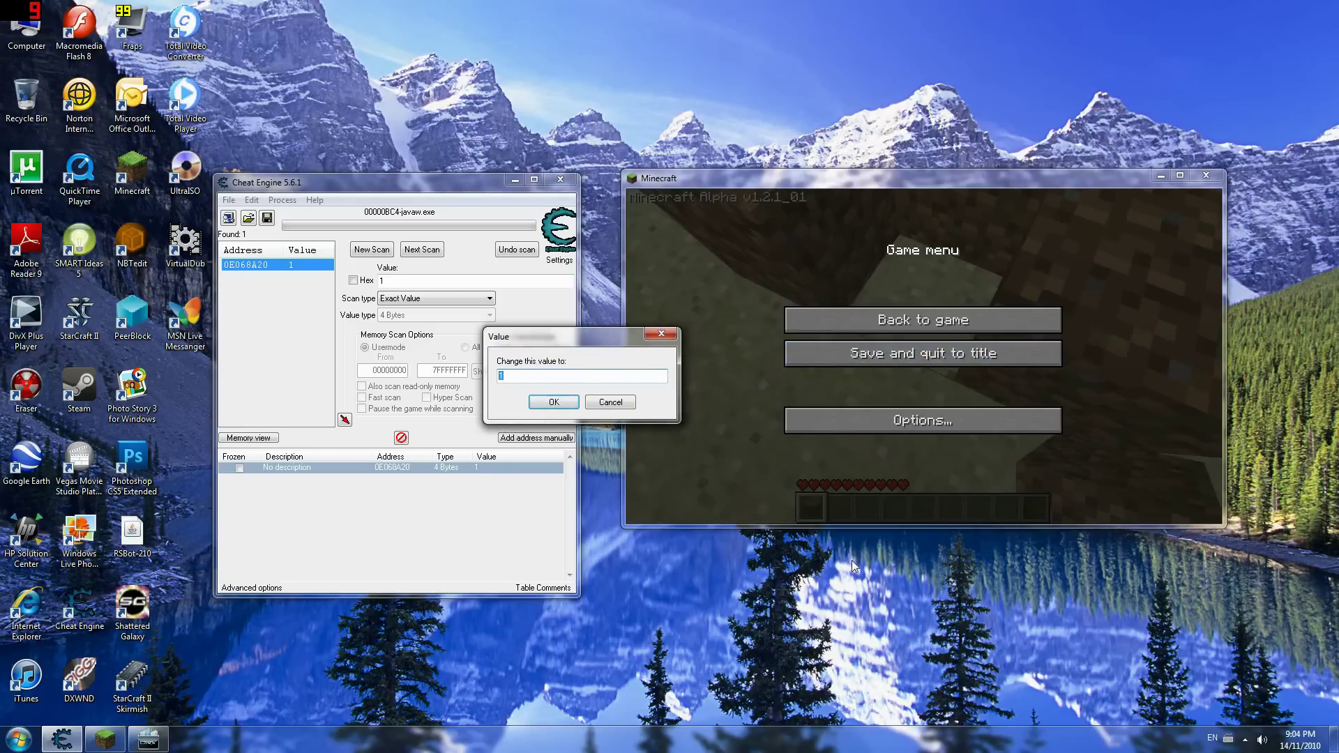
type("20")
key("Return")
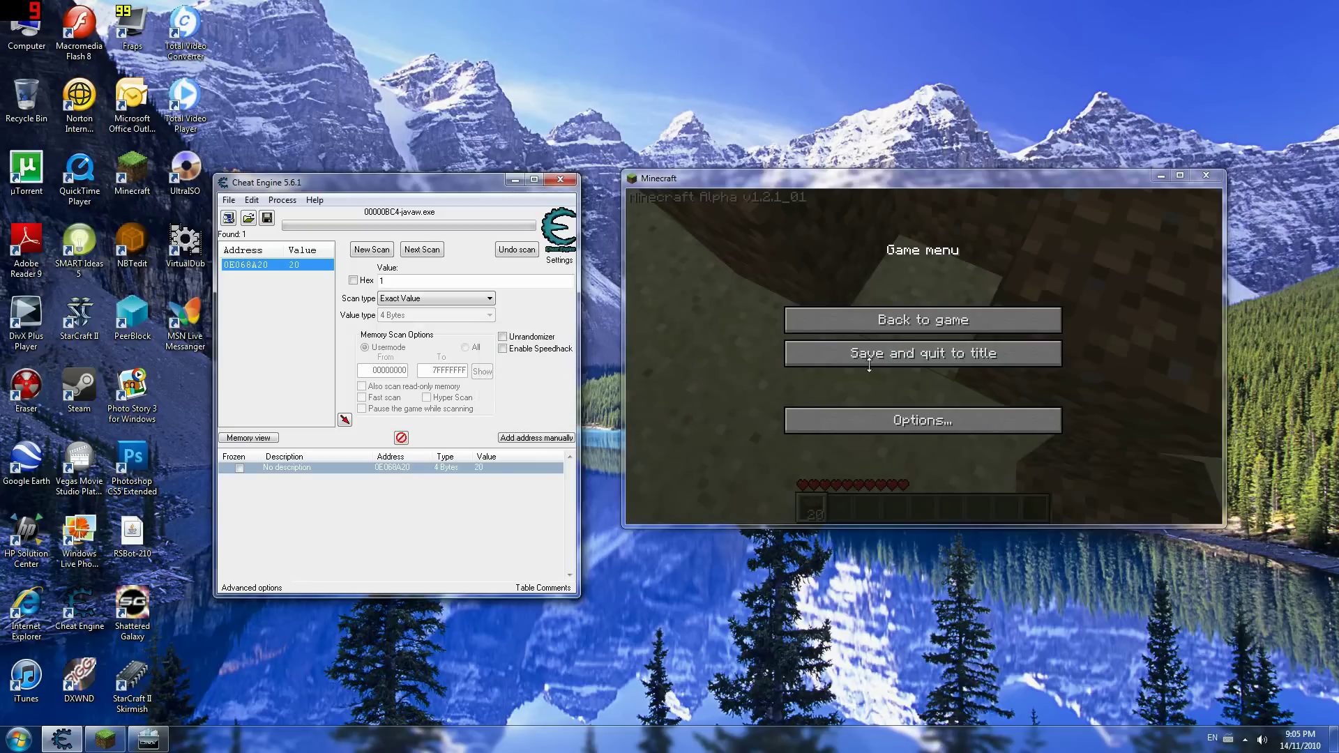
- Resume Minecraft, place three dirt blocks from the changed stack on the beach, and pause the game
left_click(869, 319)
right_click(923, 357)
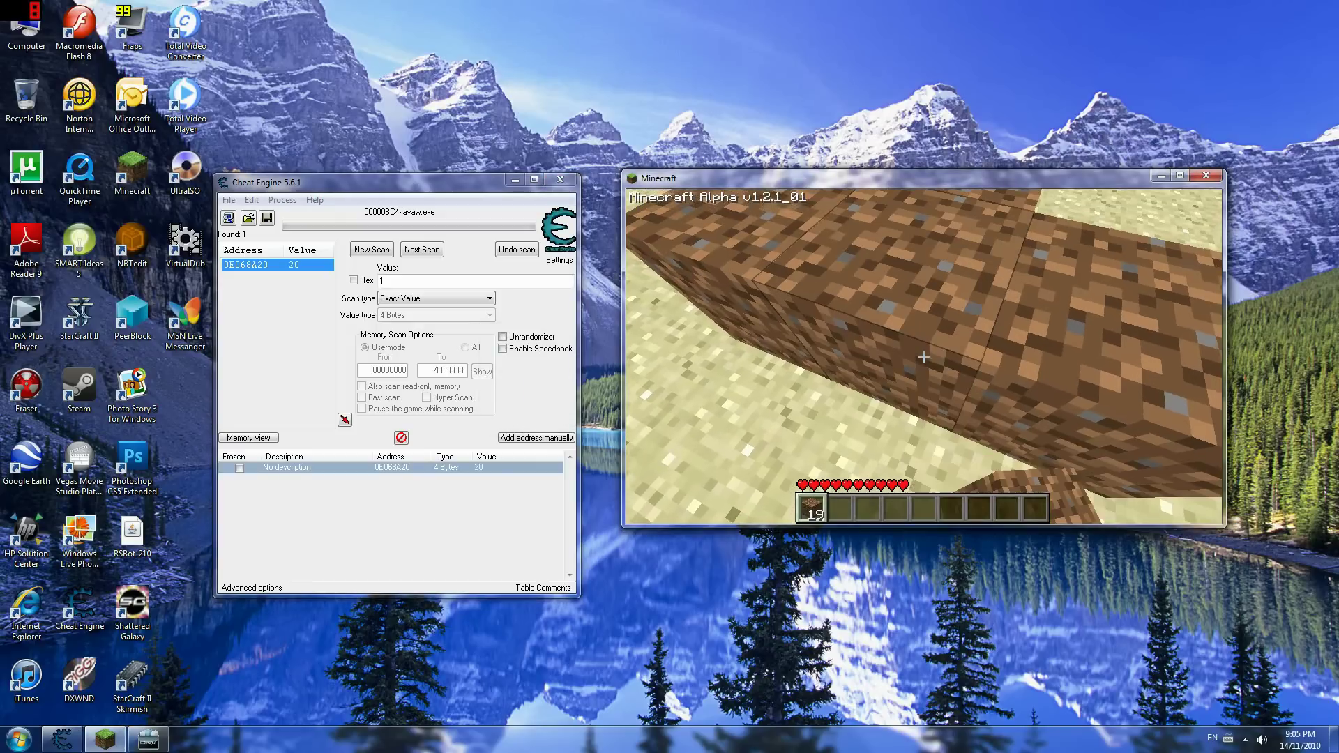
right_click(924, 357)
right_click(923, 357)
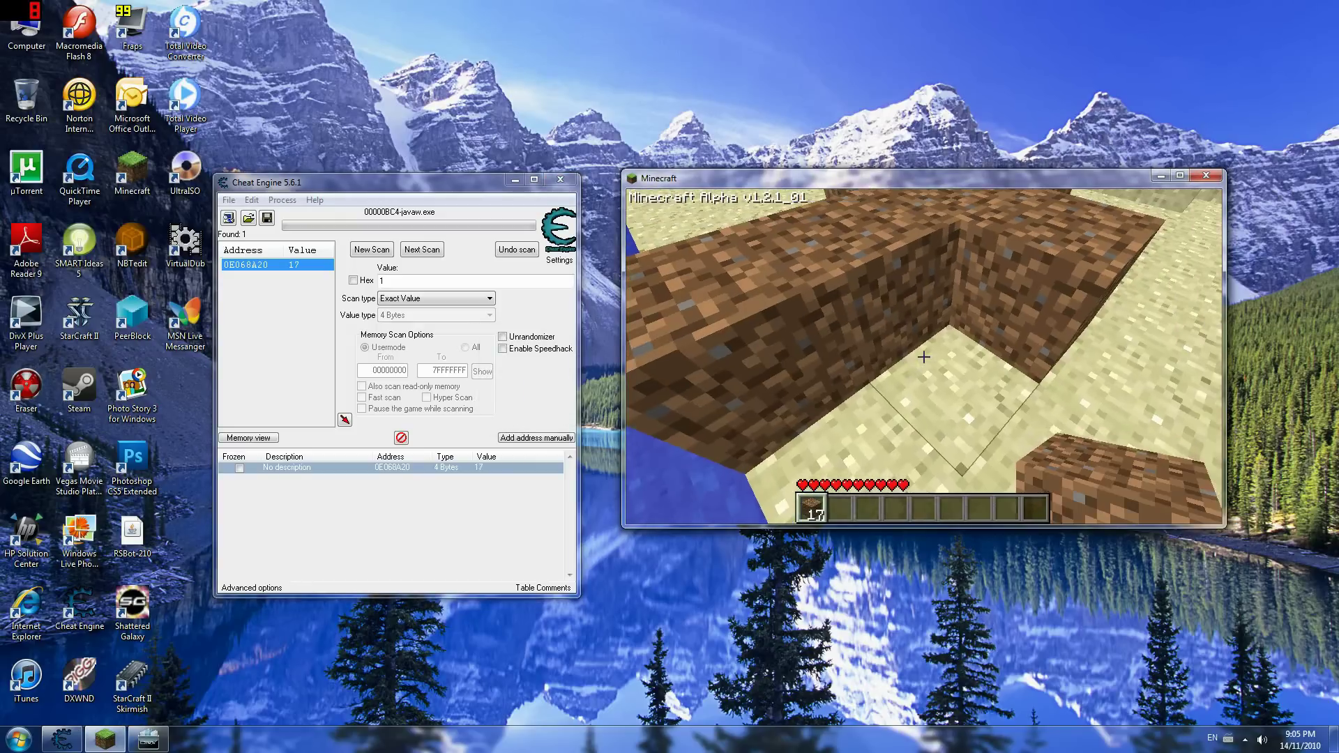
key("Escape")
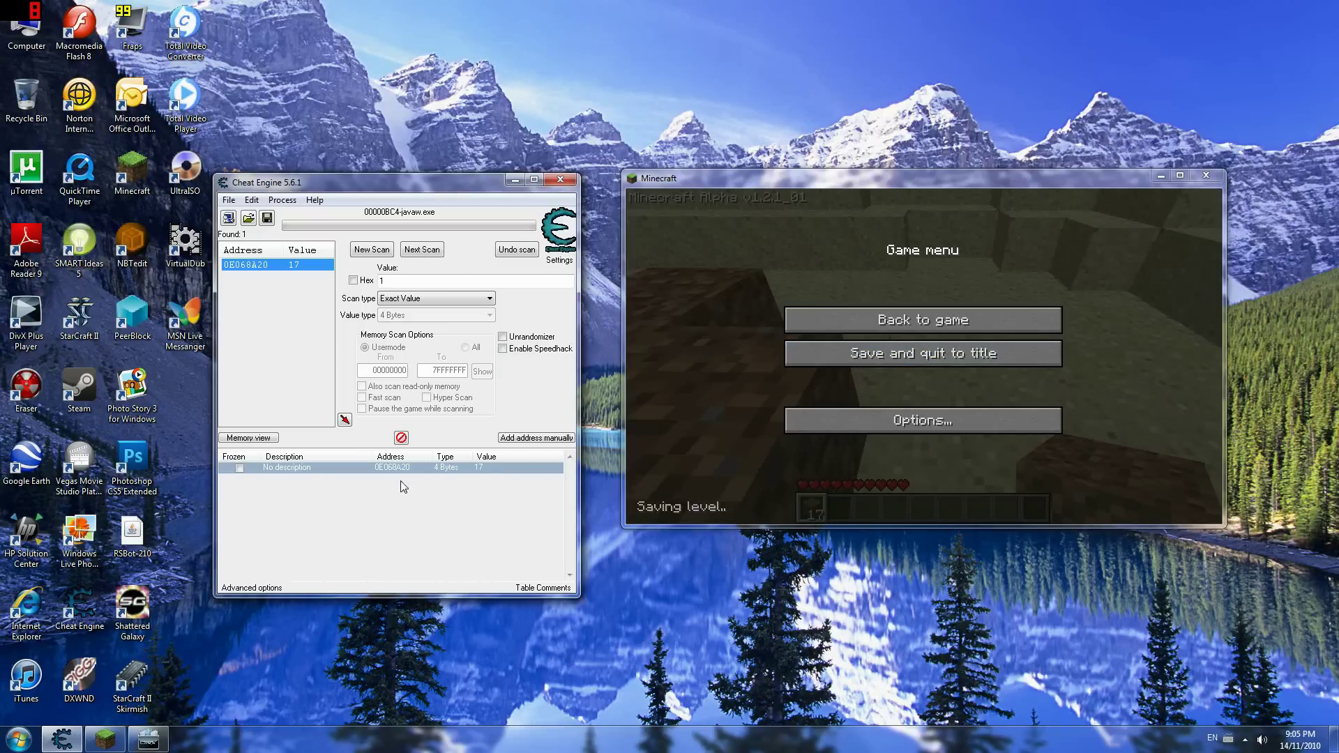
- Freeze the dirt count's address in Cheat Engine, and resume Minecraft to place several dirt blocks on the beach
left_click(240, 468)
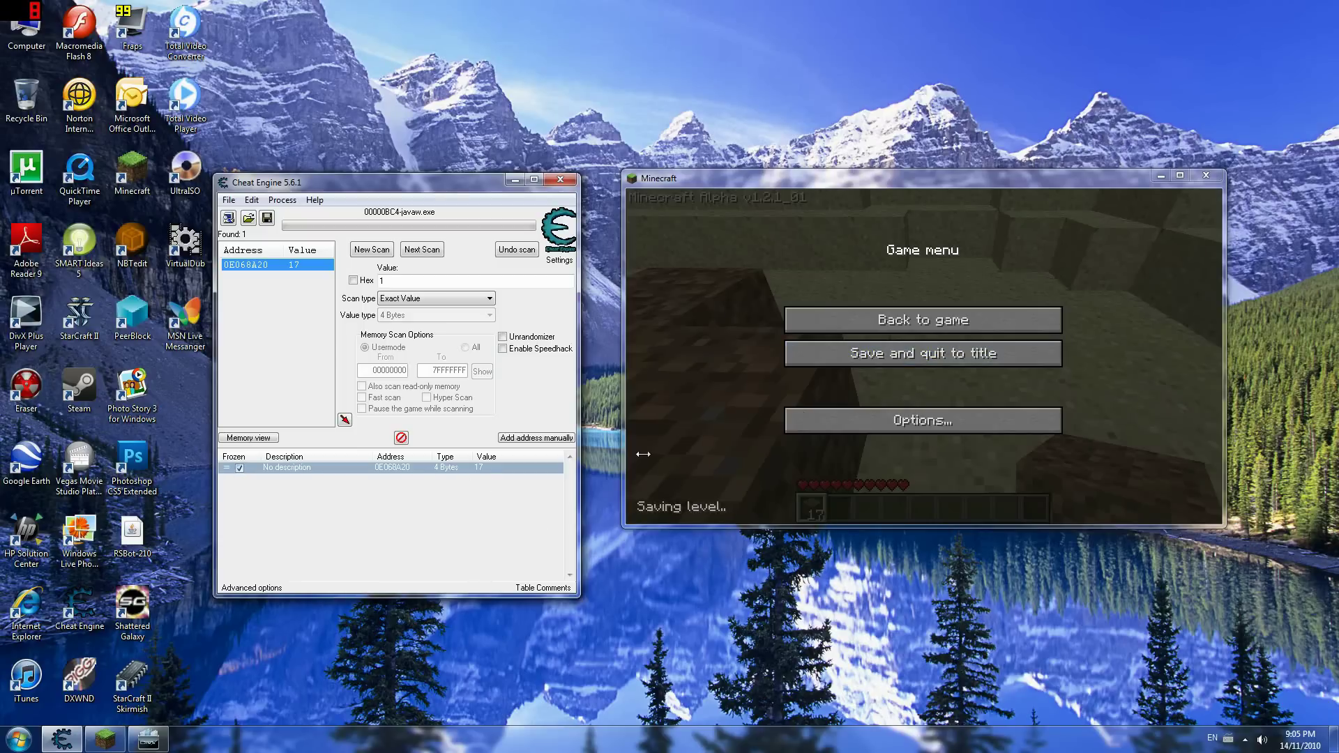
left_click(893, 323)
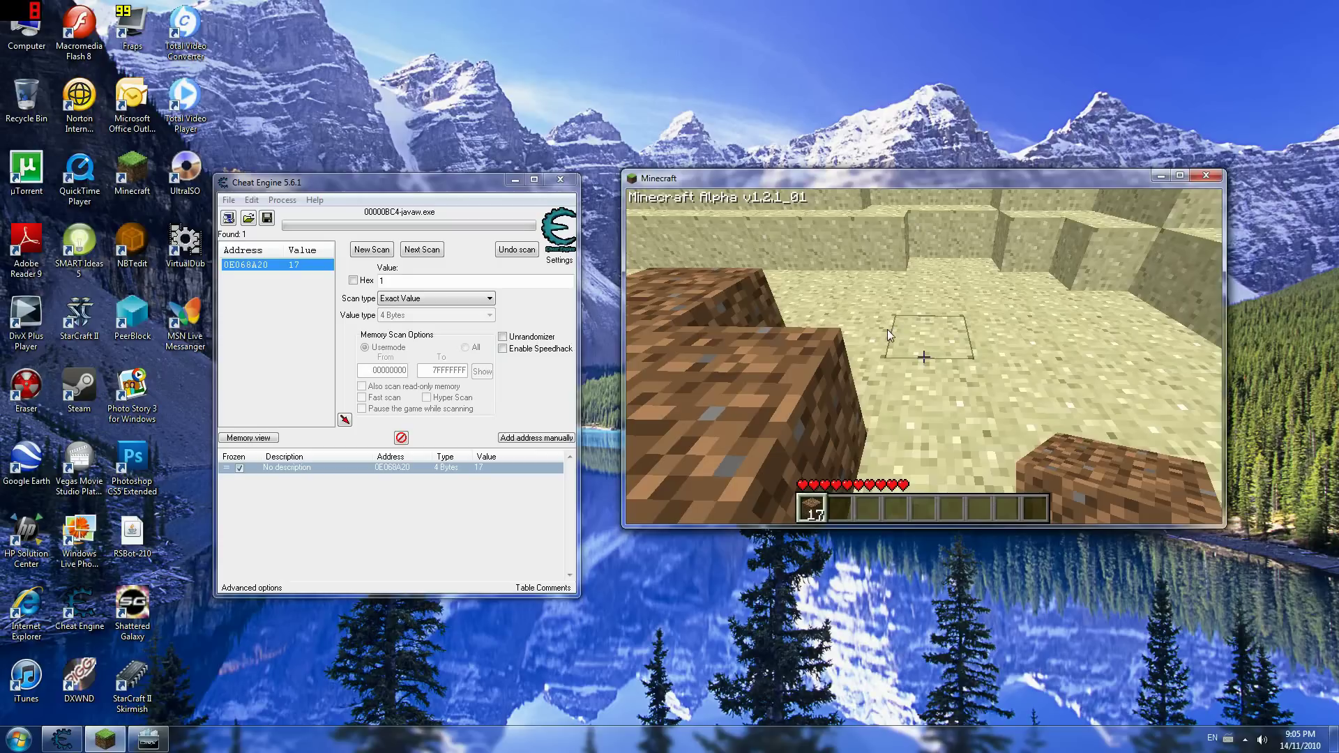
right_click(923, 357)
right_click(923, 356)
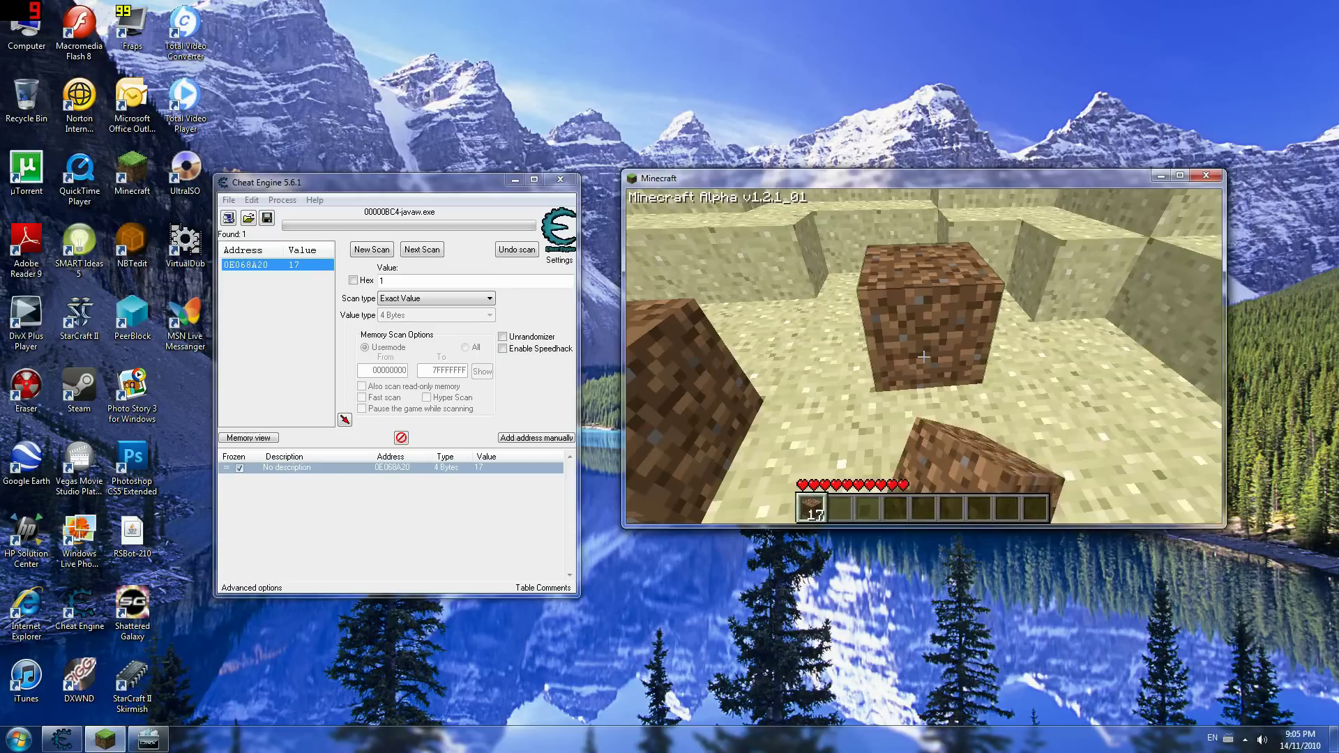
right_click(923, 357)
right_click(923, 356)
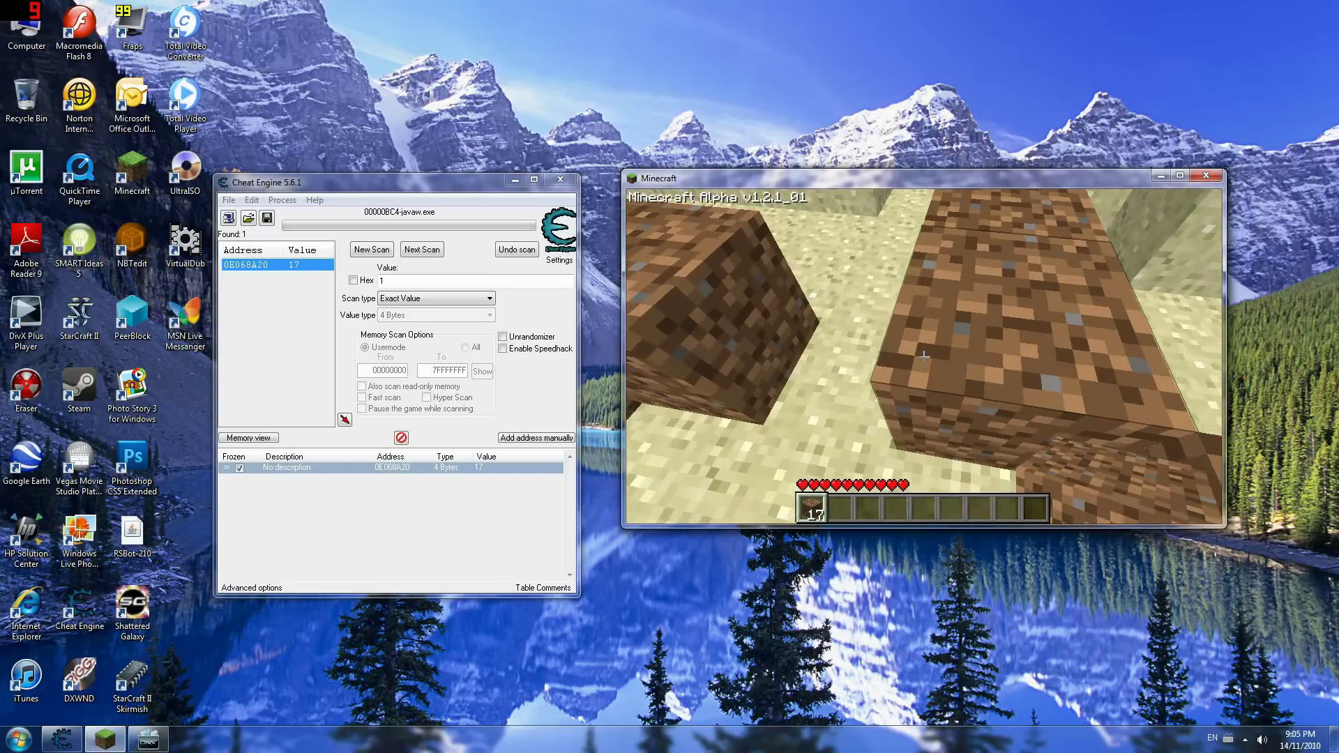
right_click(923, 357)
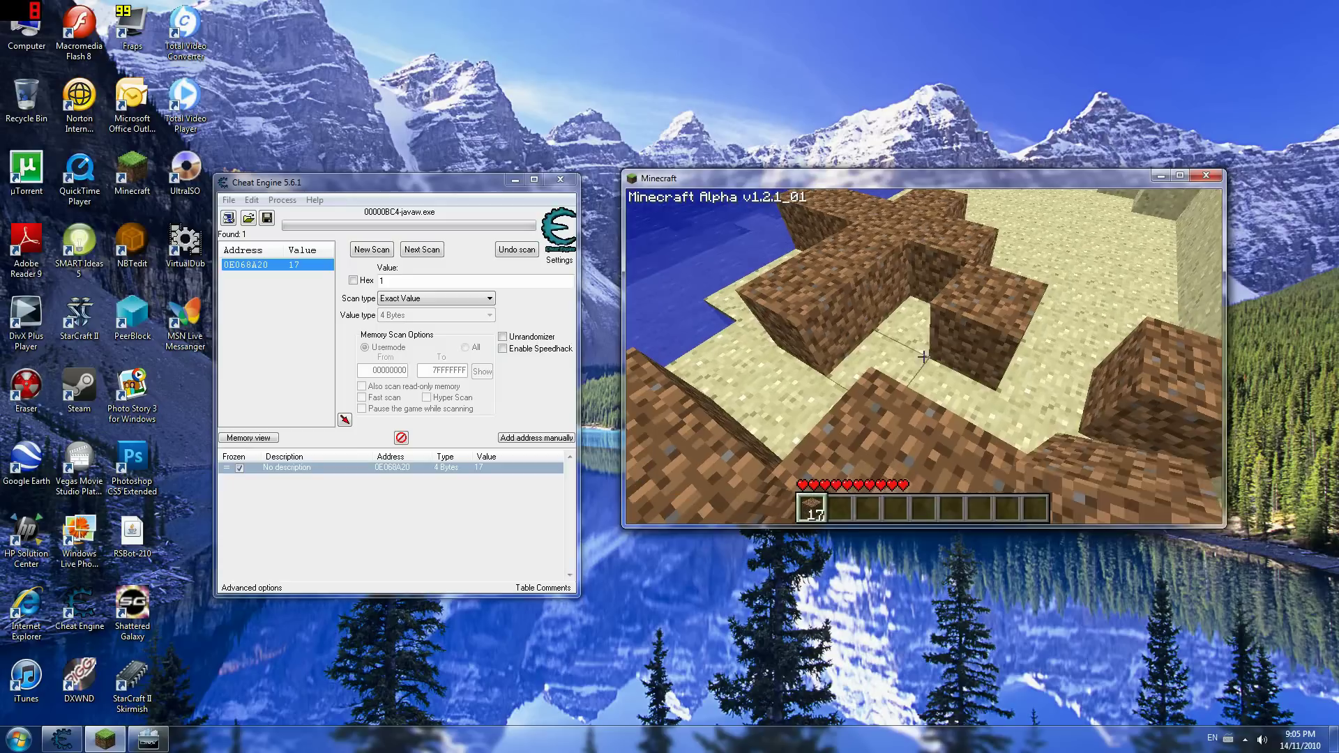
left_click(923, 356)
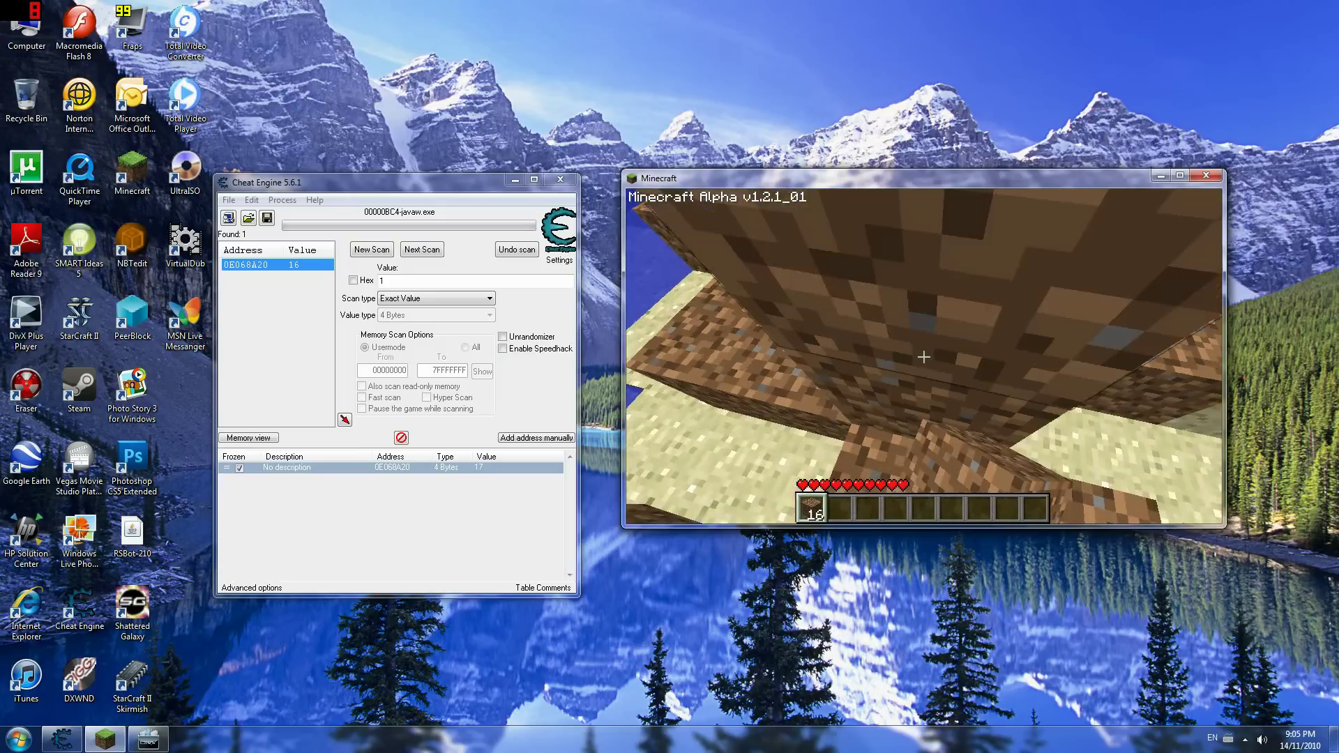